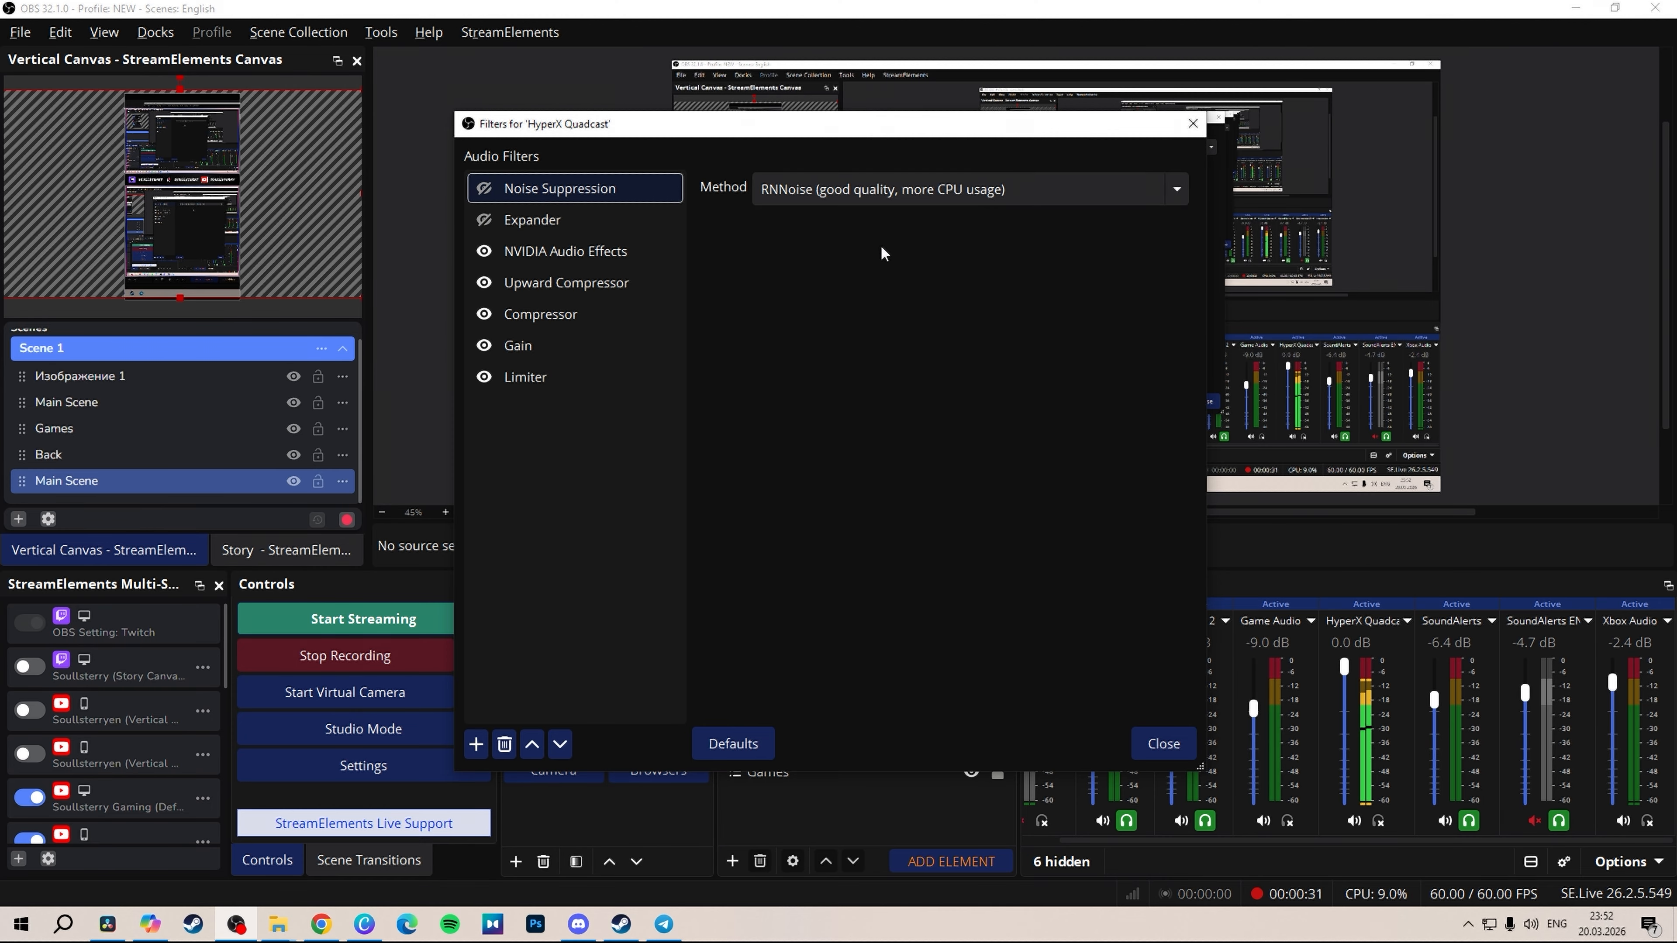
# Review the microphone's Expander filter, the NVIDIA Audio Effects methods and the filter types available to add
pyautogui.click(548, 224)
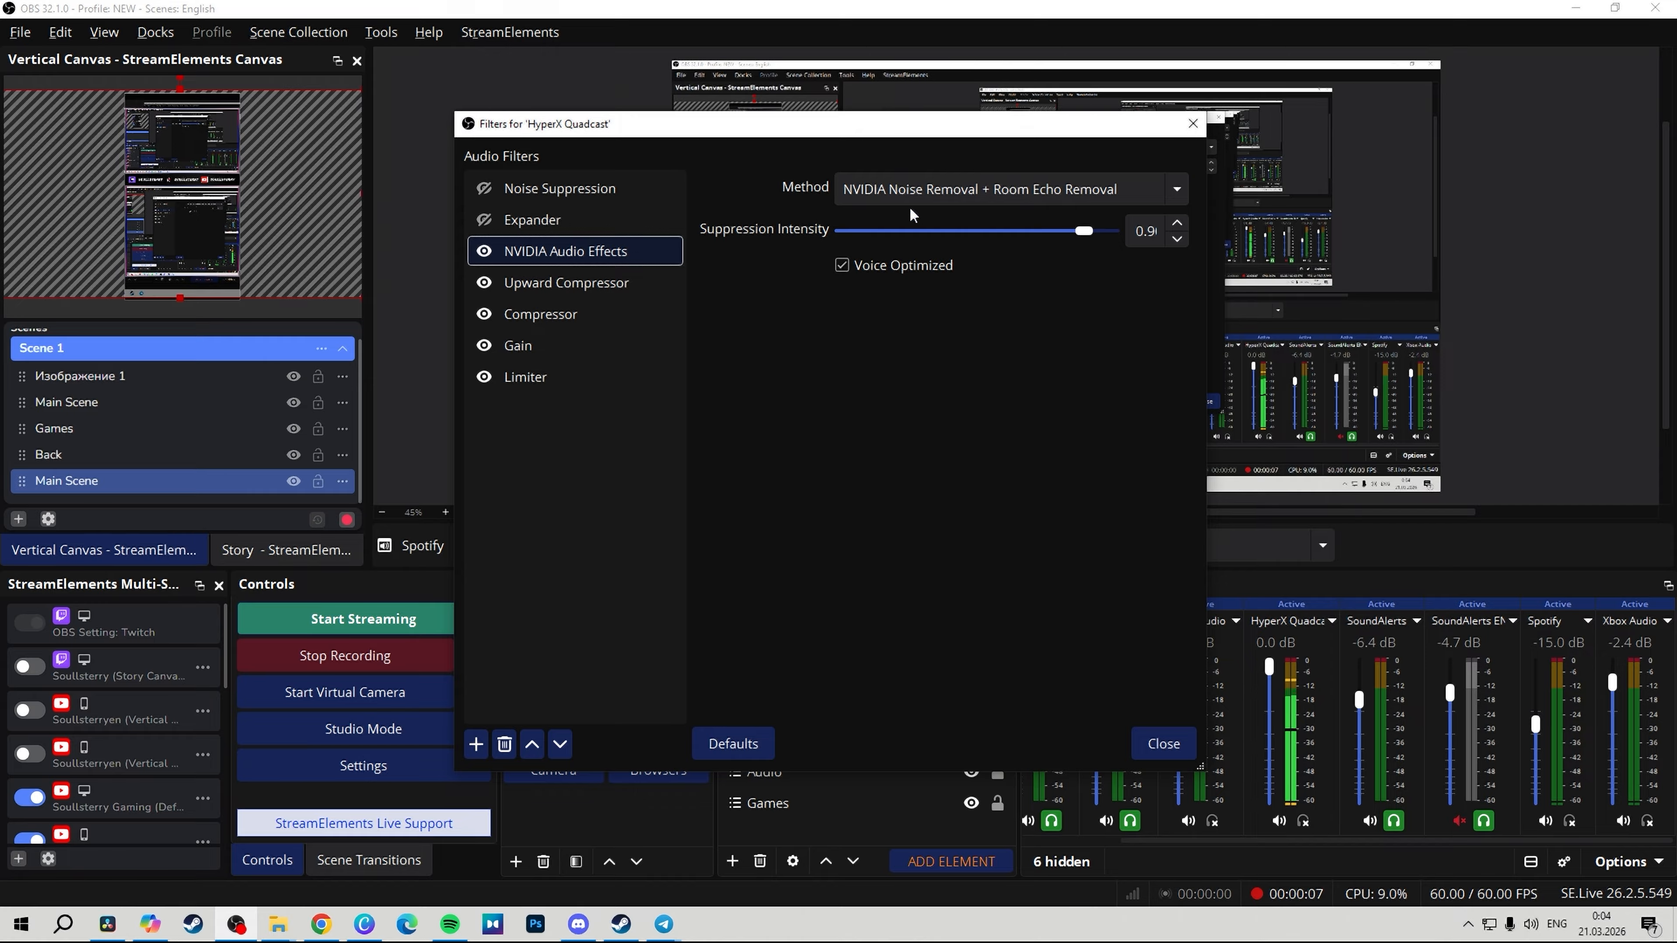
pyautogui.click(1011, 190)
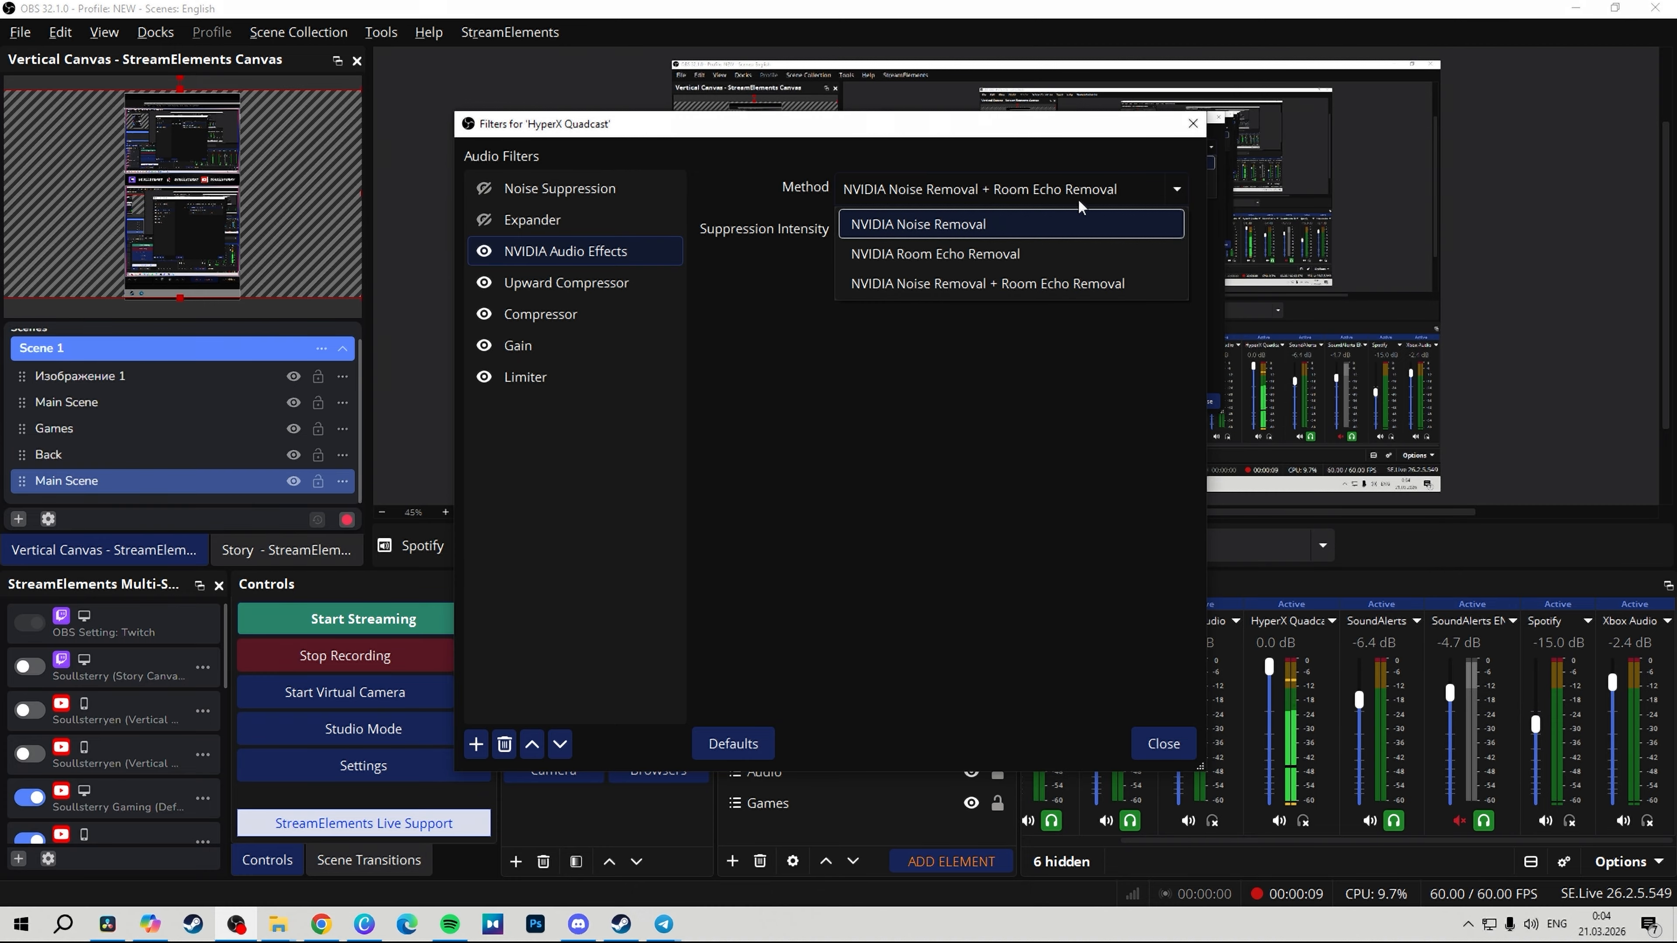
pyautogui.click(1050, 337)
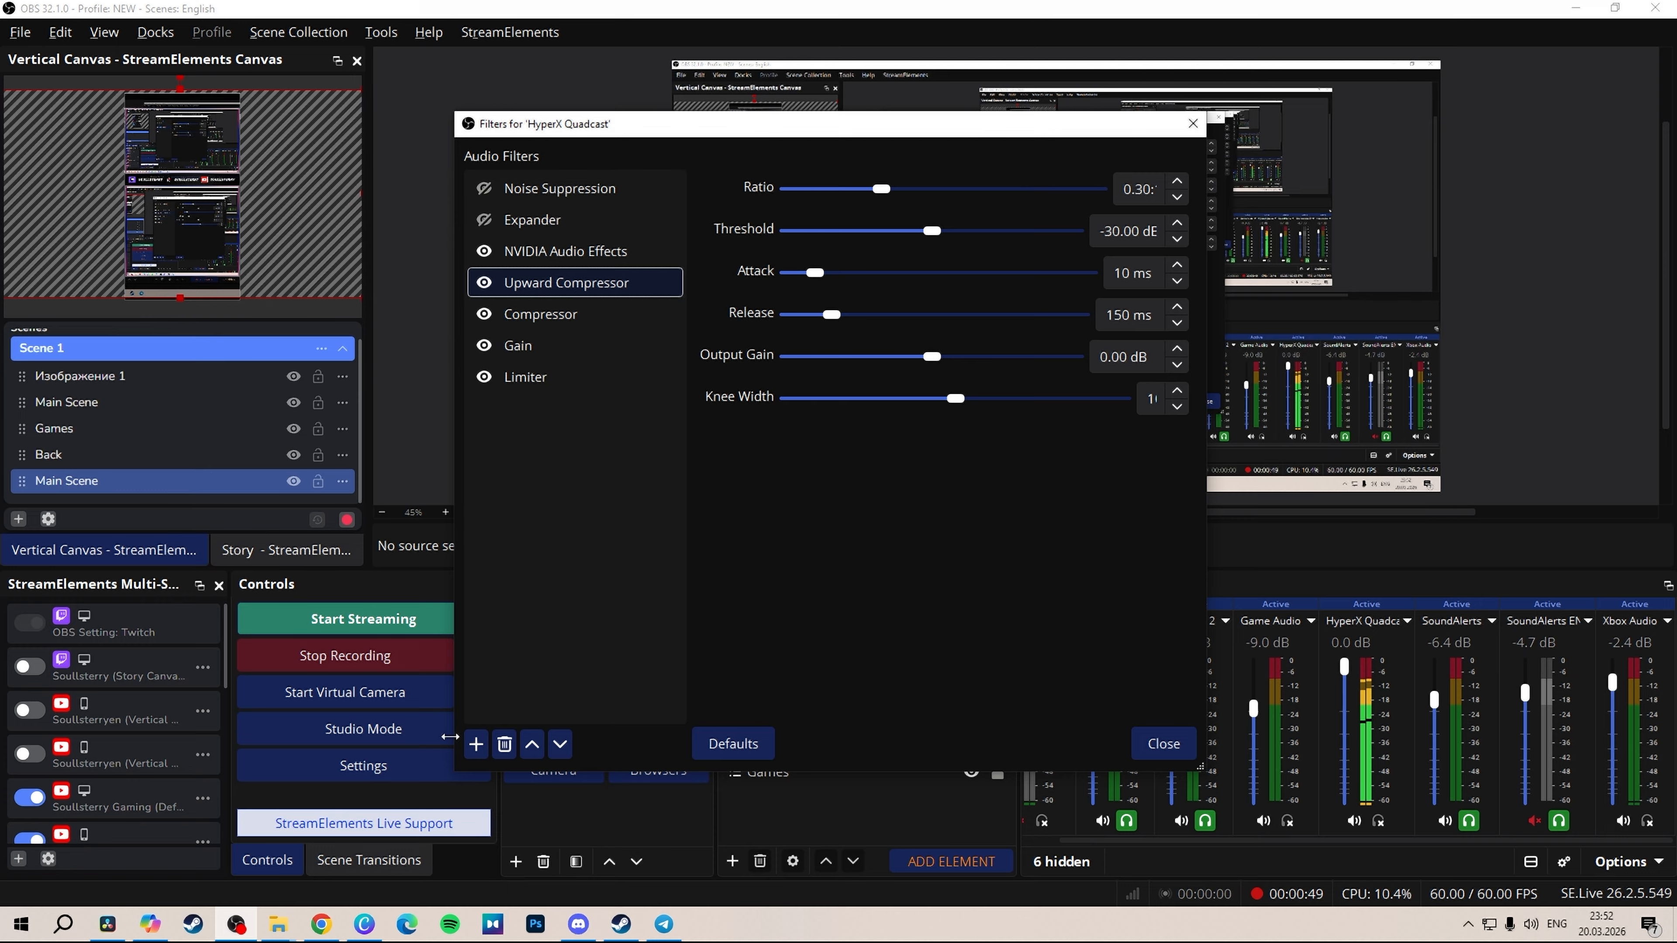
pyautogui.click(476, 743)
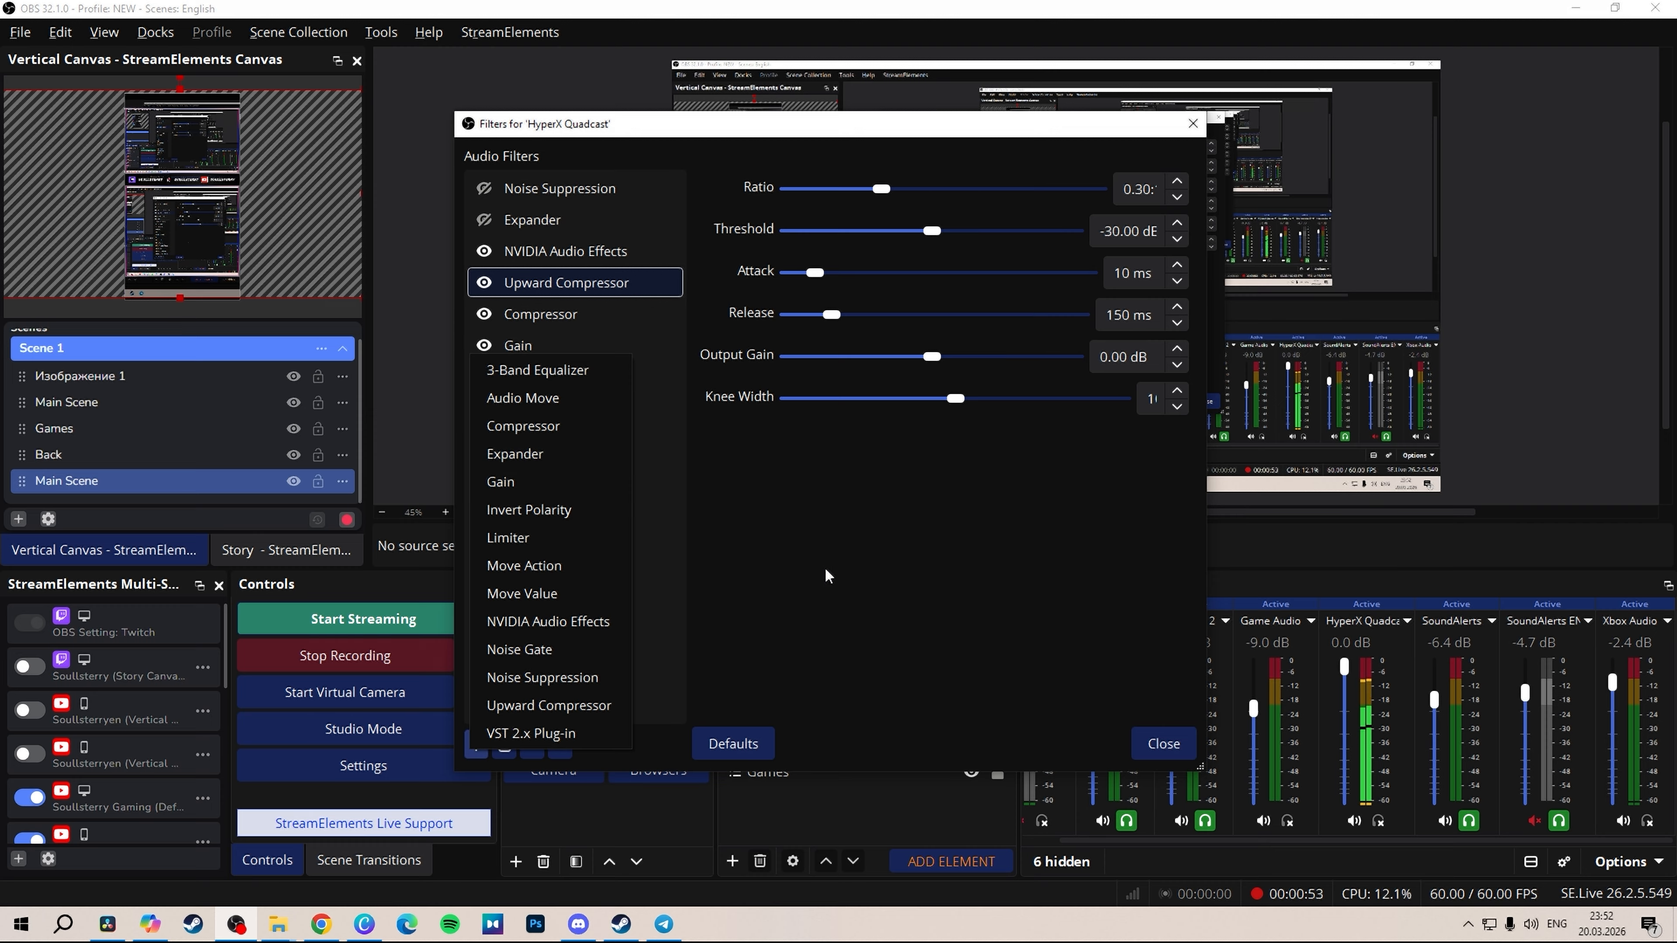
pyautogui.click(508, 537)
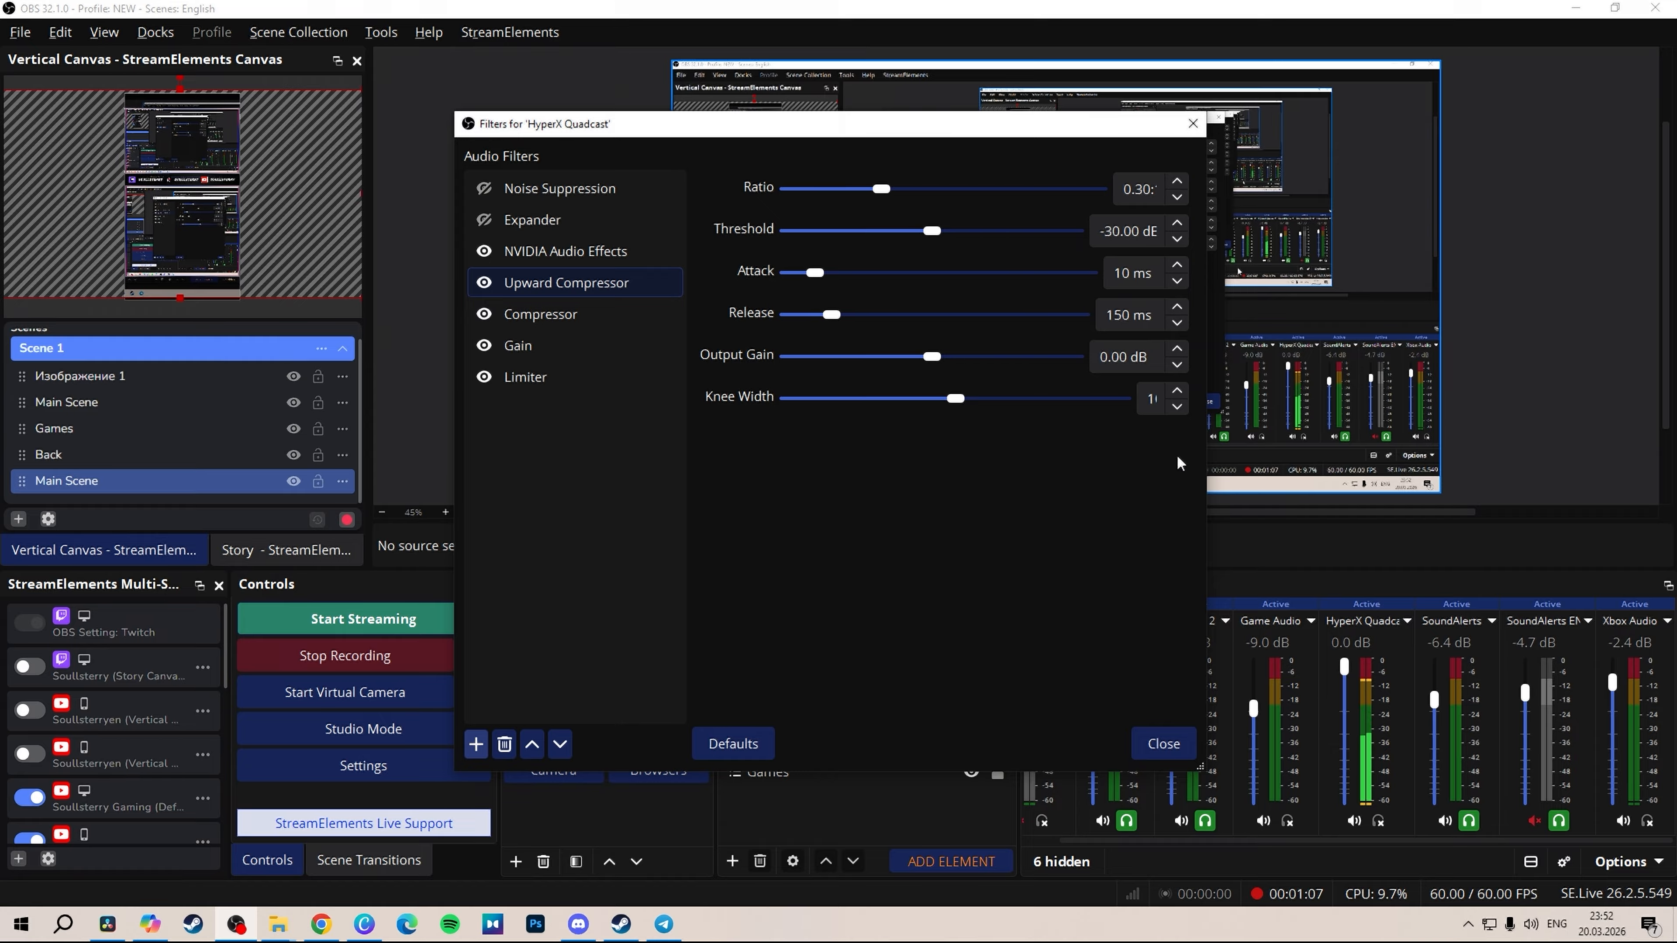
# Review the microphone's Compressor, Gain and Limiter filter settings and close its filters
pyautogui.click(562, 324)
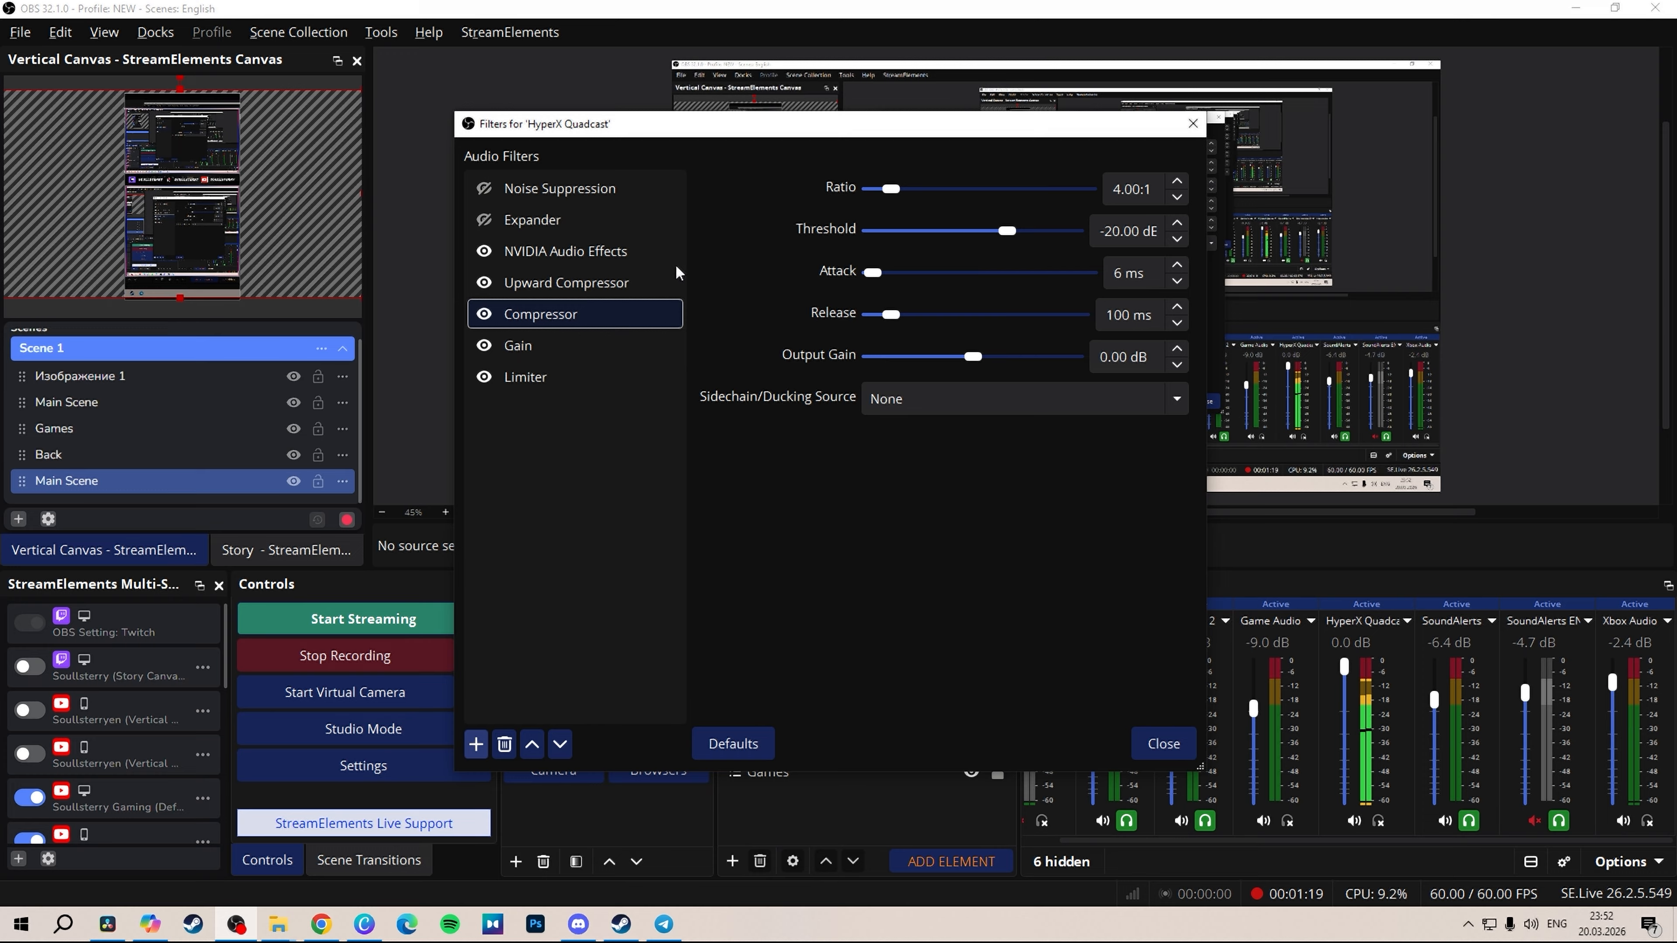
pyautogui.click(598, 344)
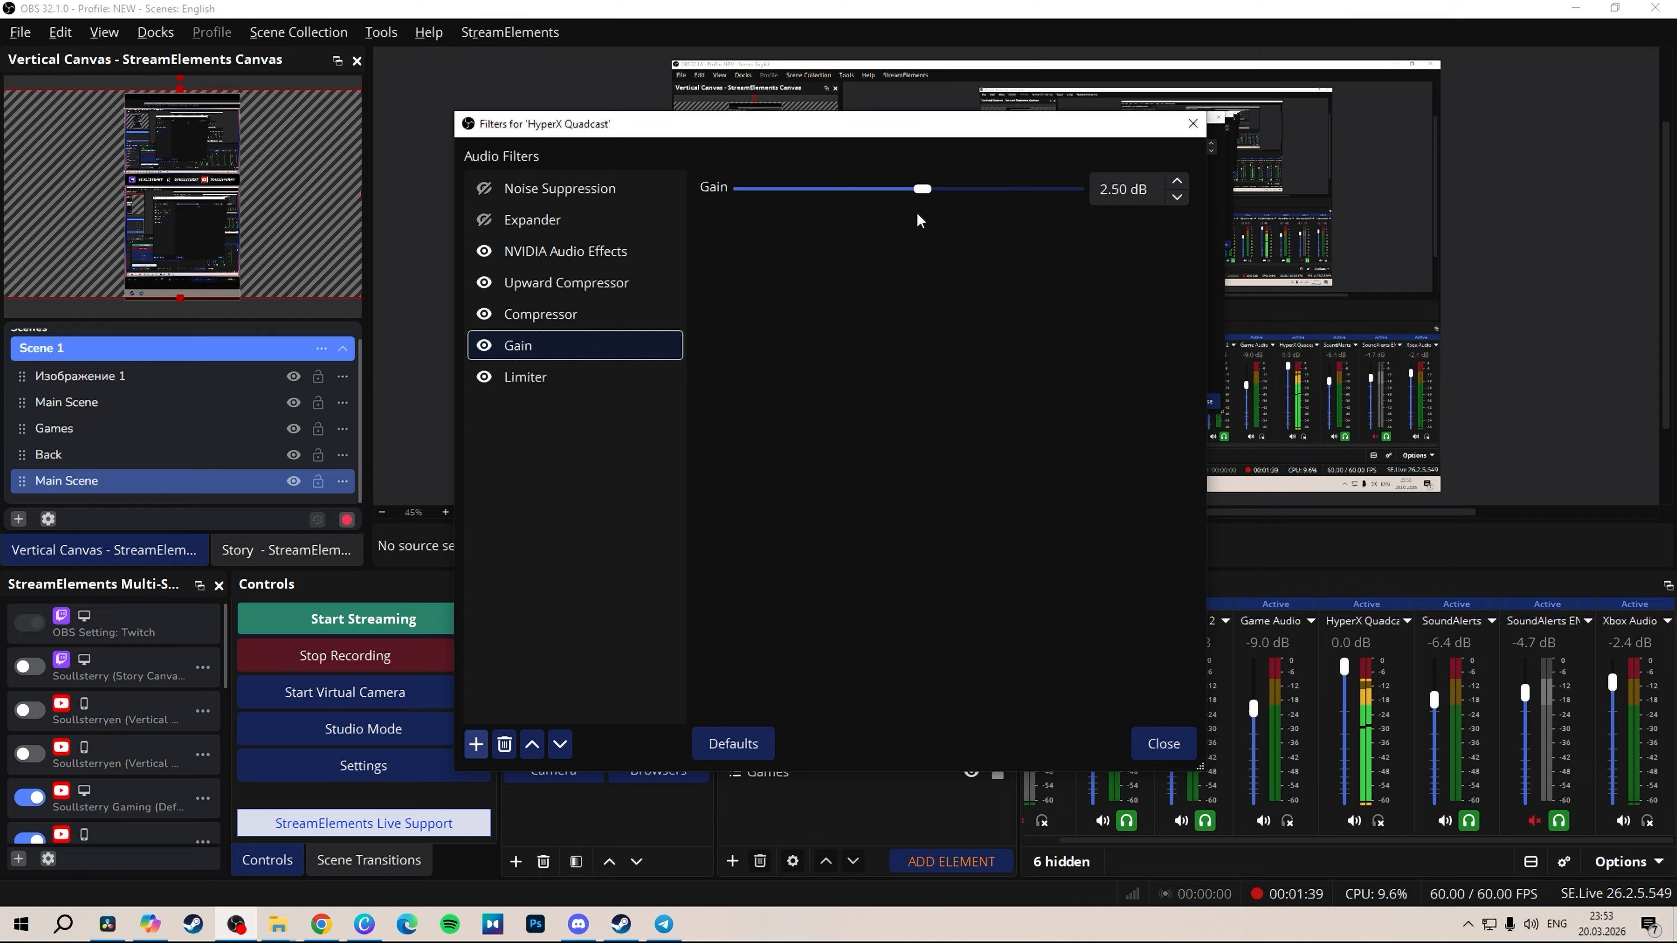
pyautogui.click(598, 377)
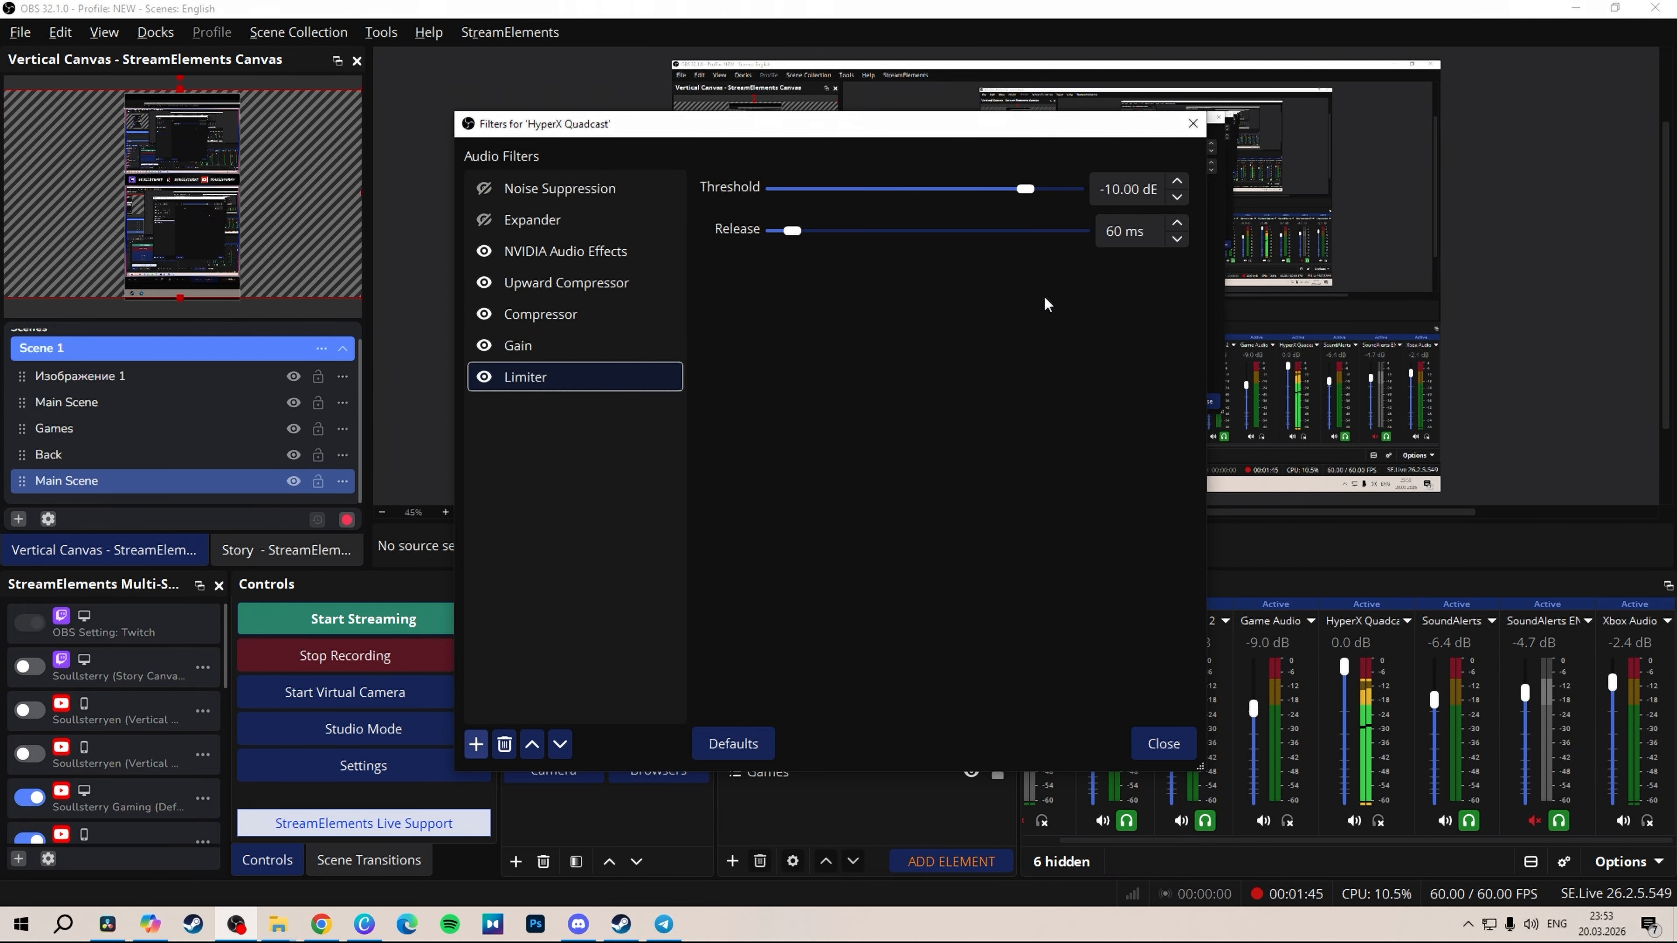
pyautogui.press('Escape')
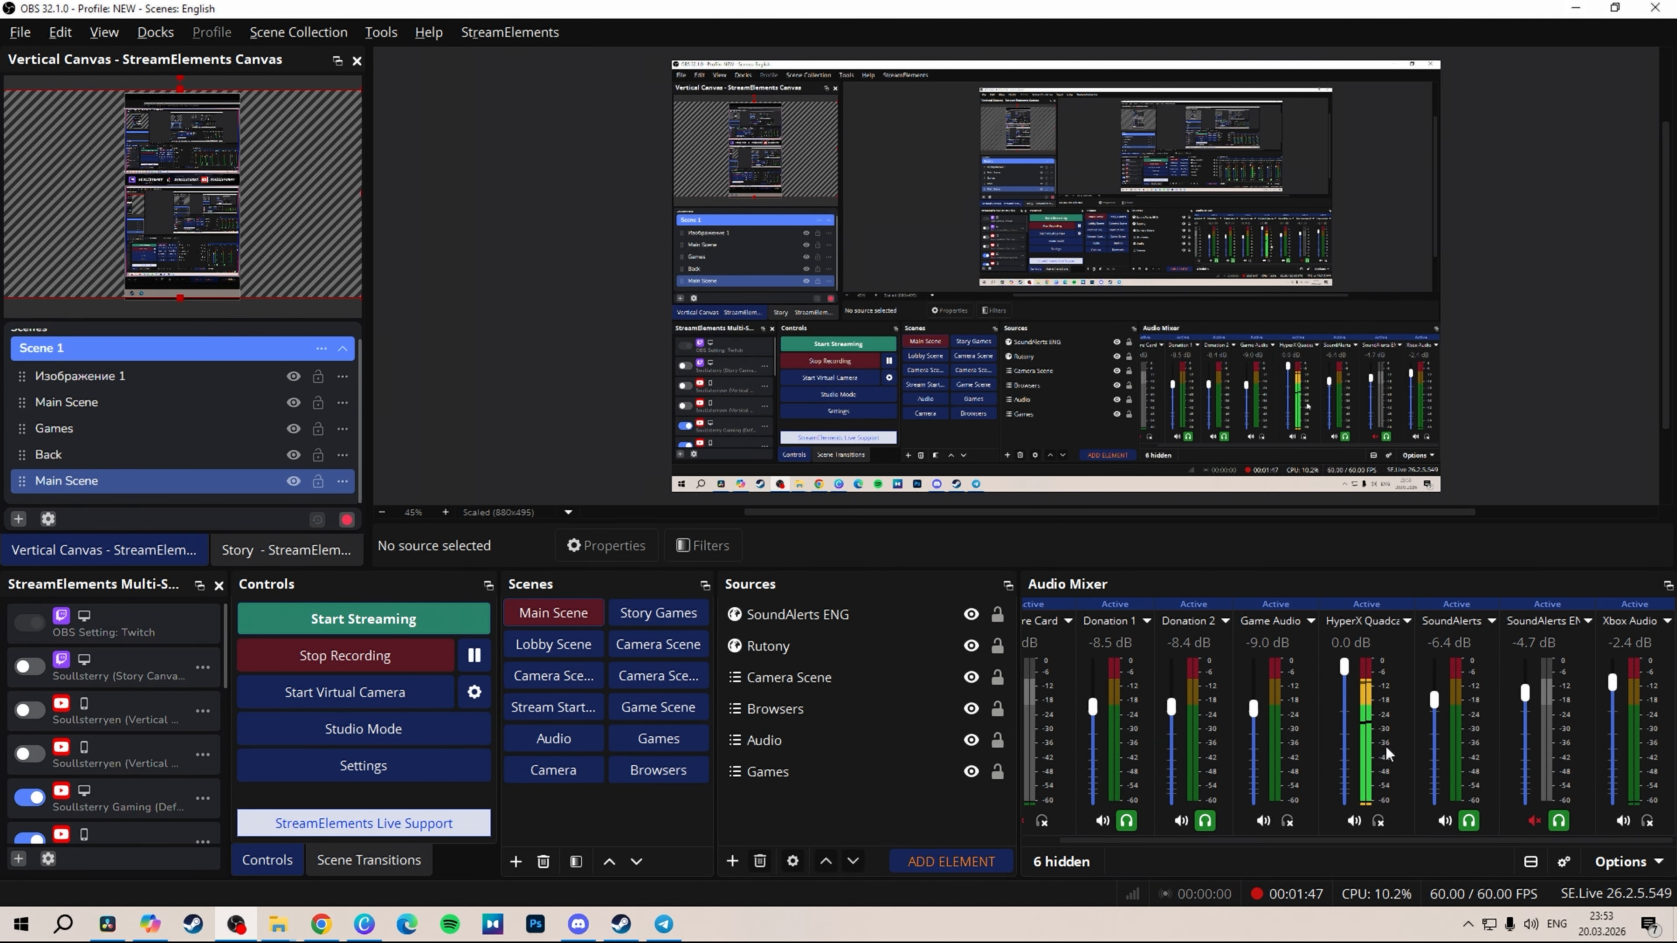
# In the Game Audio filters, set the release of Compressor for Microphone to 800 ms
pyautogui.rightClick(1306, 730)
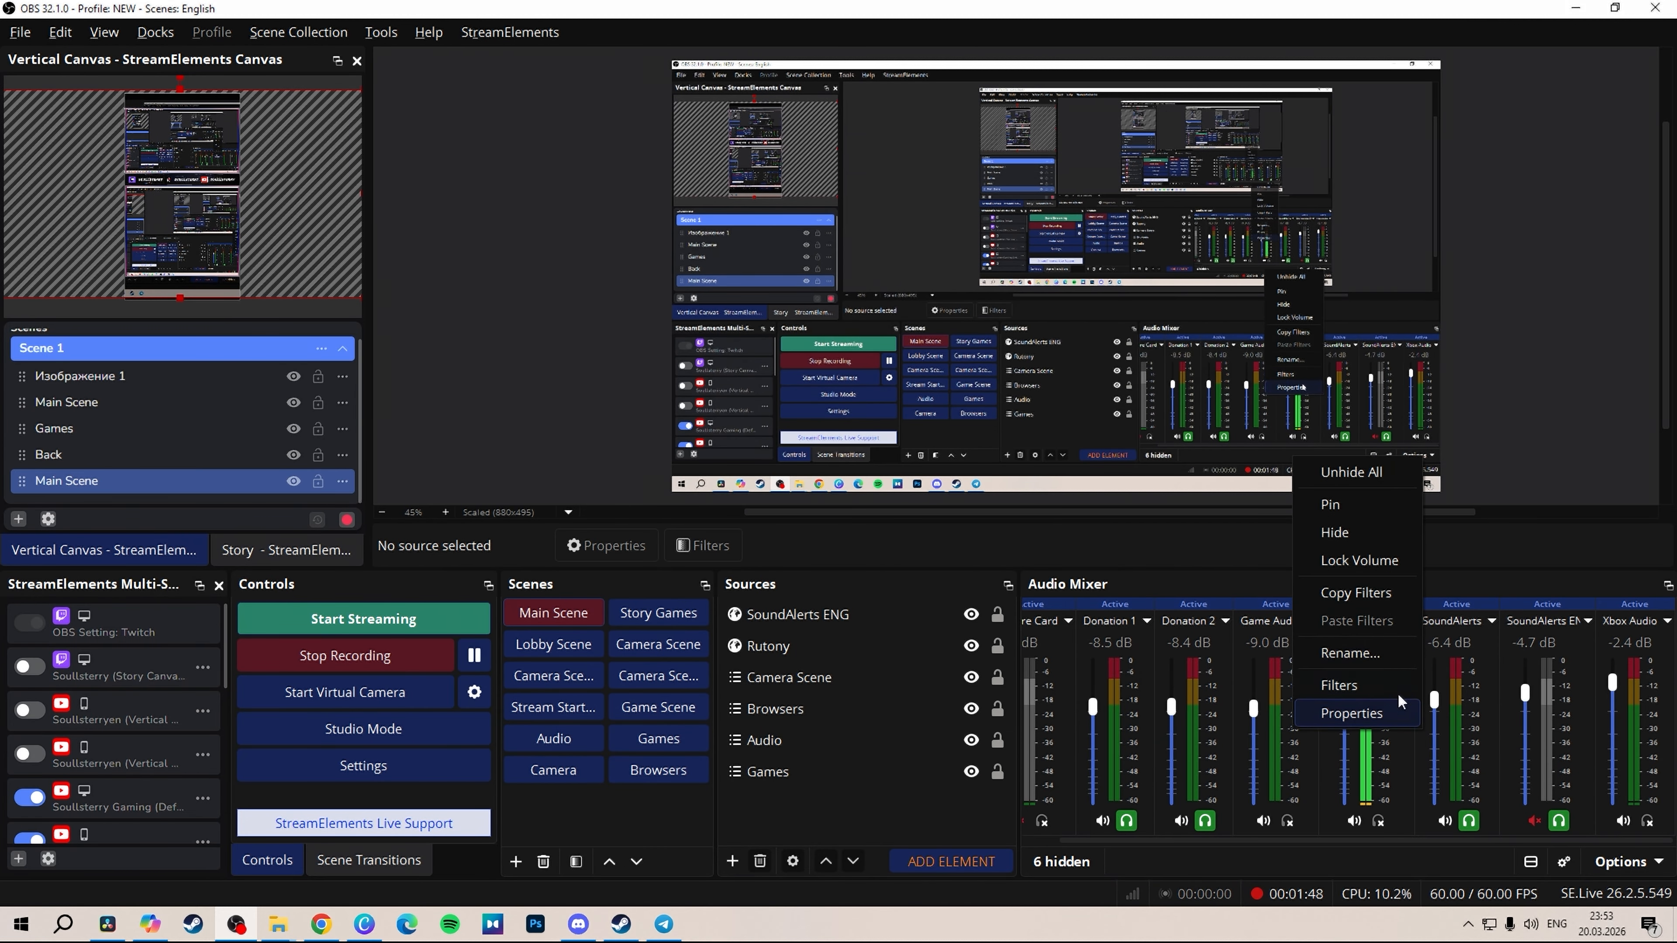
pyautogui.click(1370, 686)
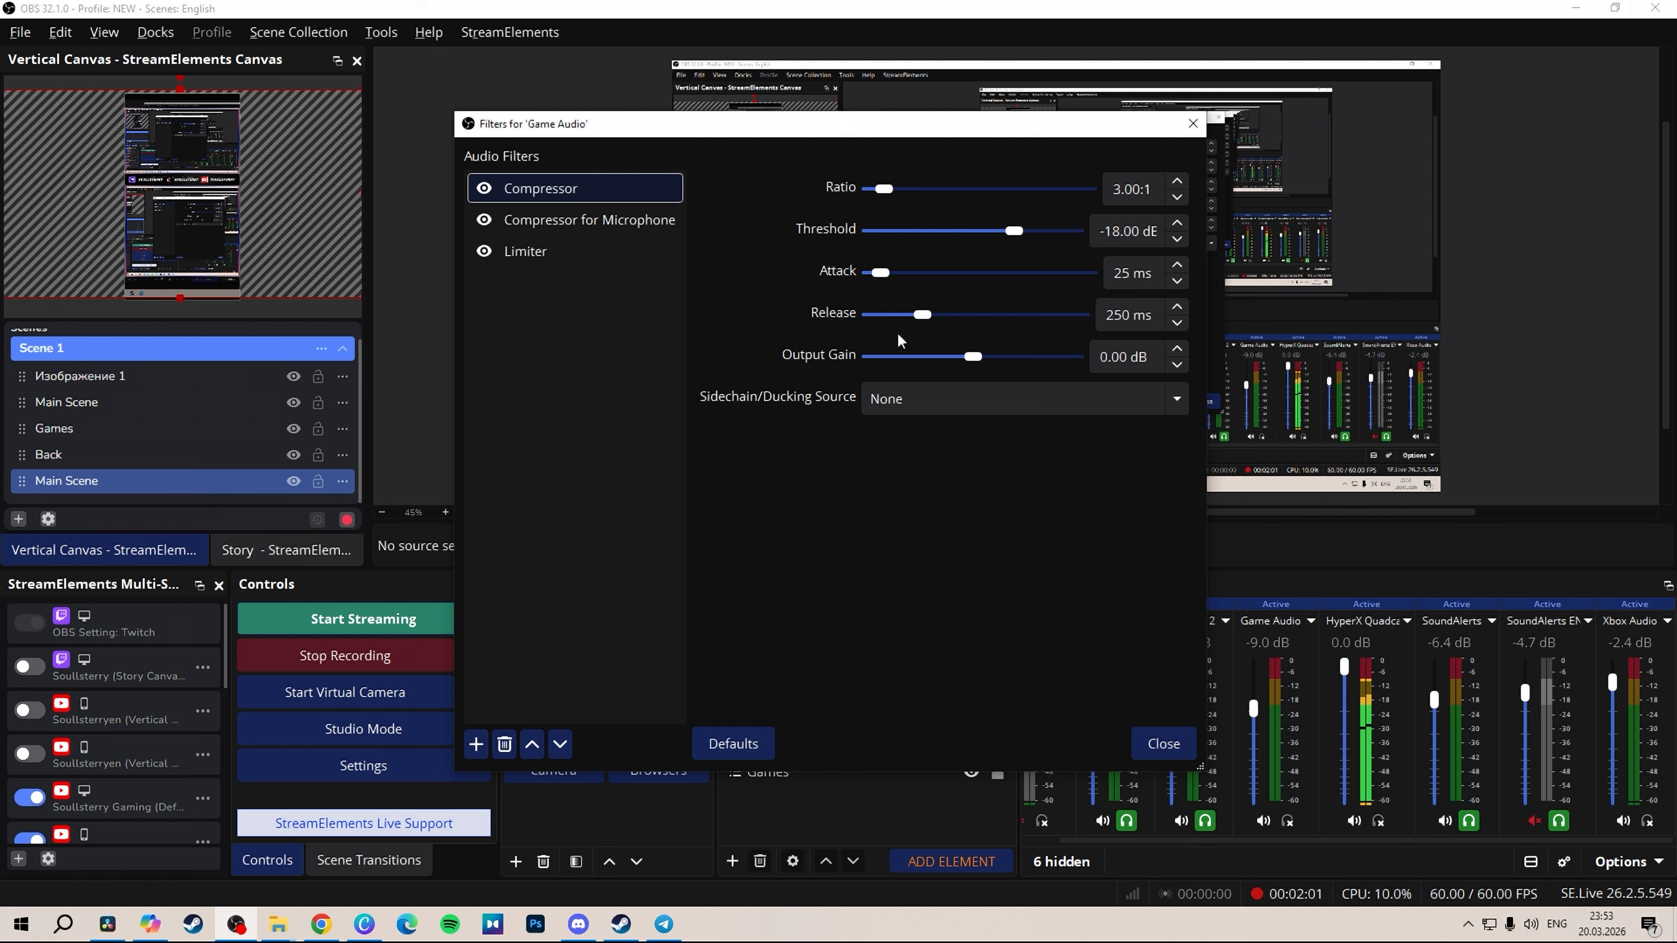
pyautogui.click(608, 220)
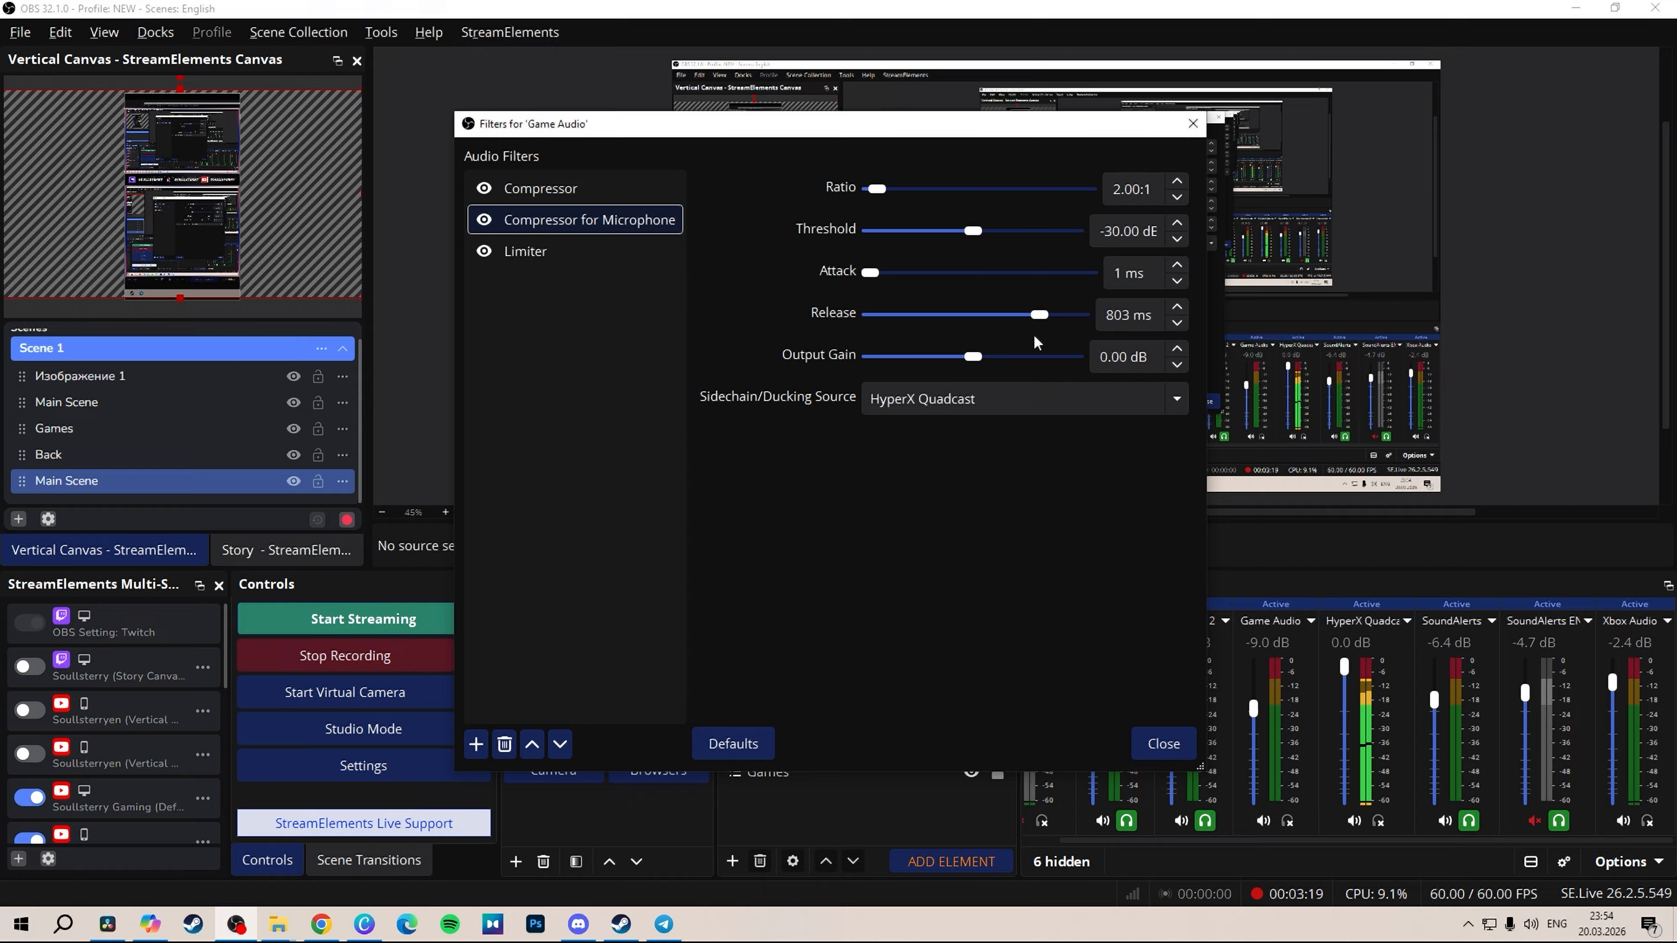
pyautogui.click(1147, 310)
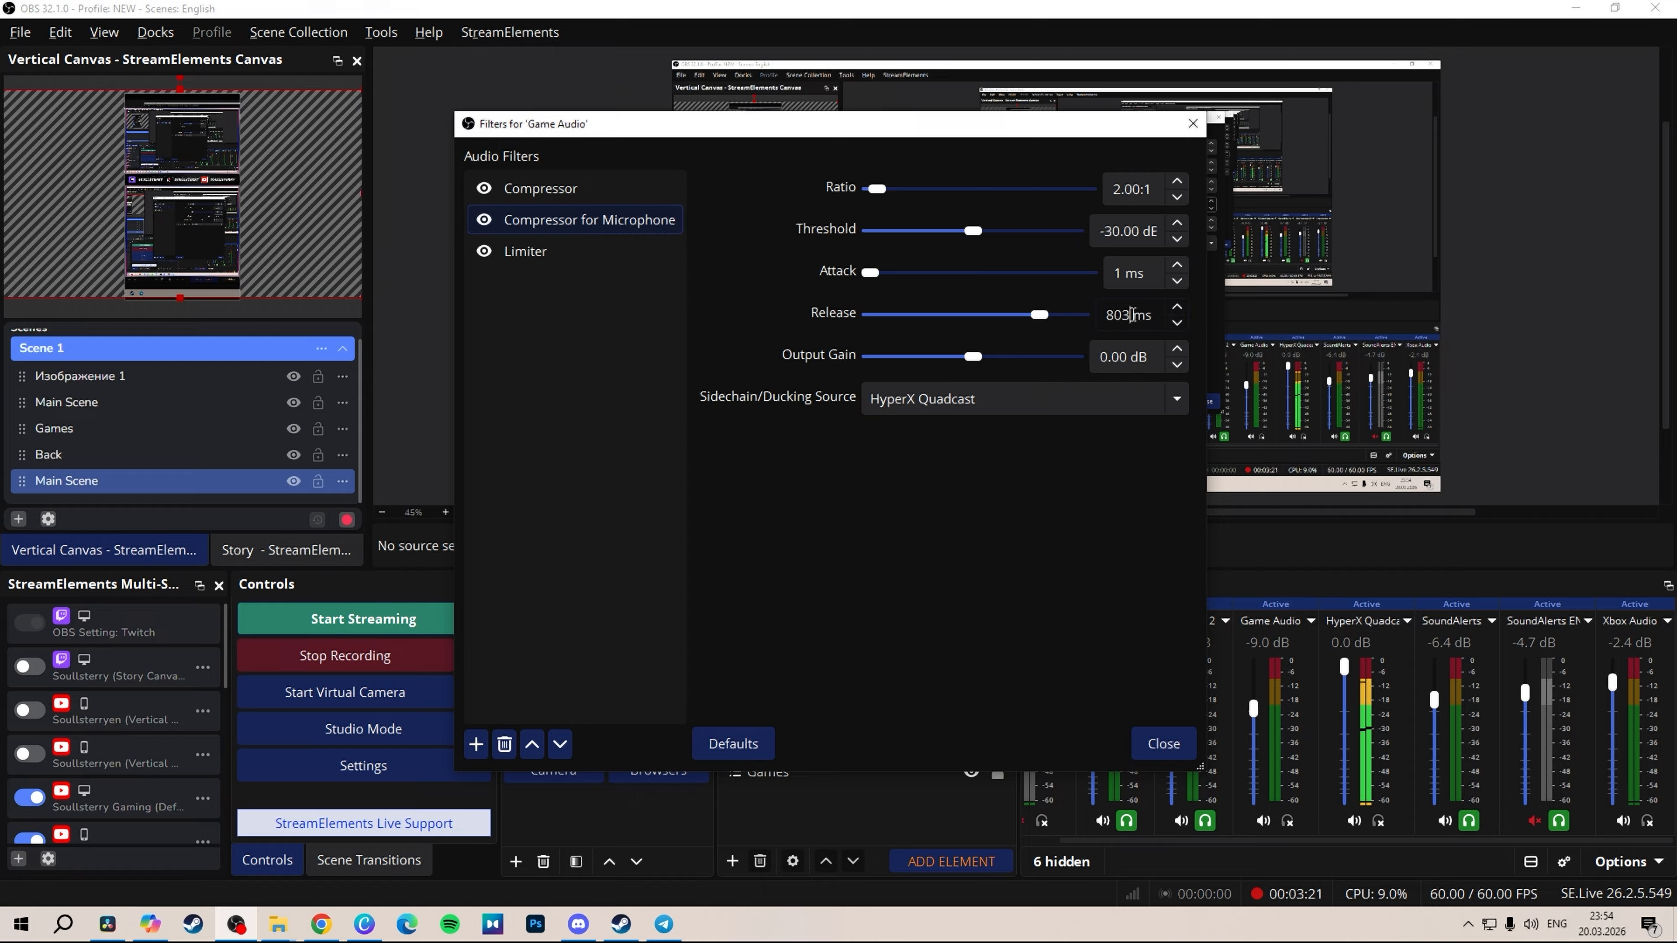
pyautogui.press('BackSpace')
pyautogui.write('0')
pyautogui.click(869, 599)
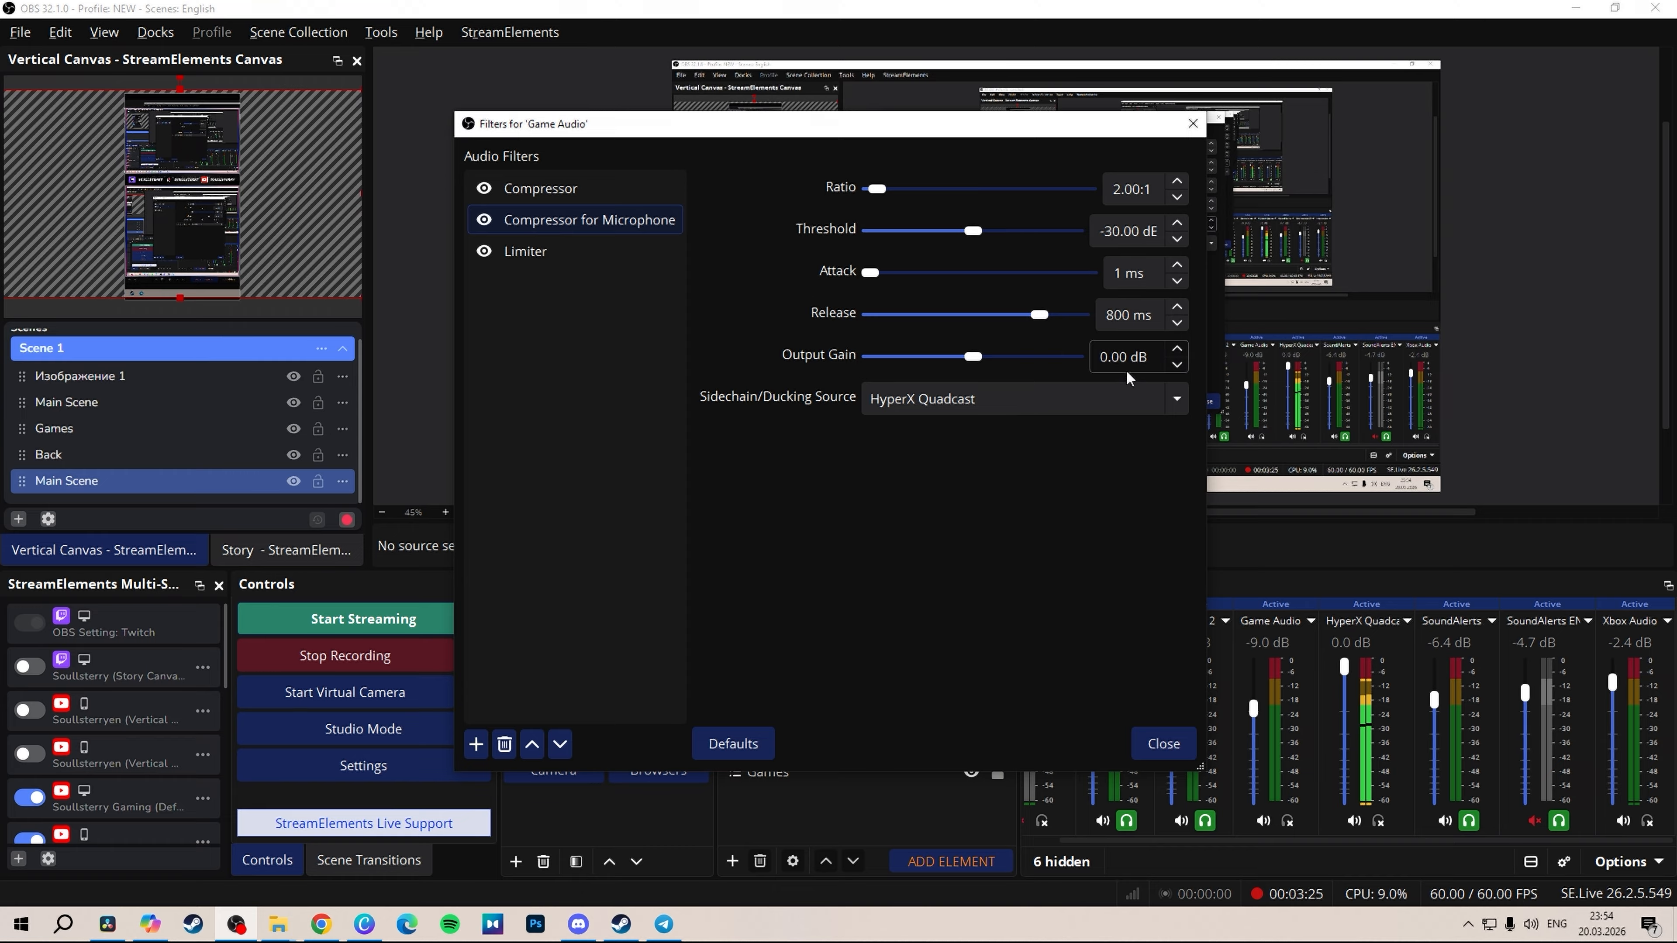
# Choose HyperX Quadcast as the microphone compressor's sidechain/ducking source, then review the Game Audio Limiter and close the filters
pyautogui.click(914, 405)
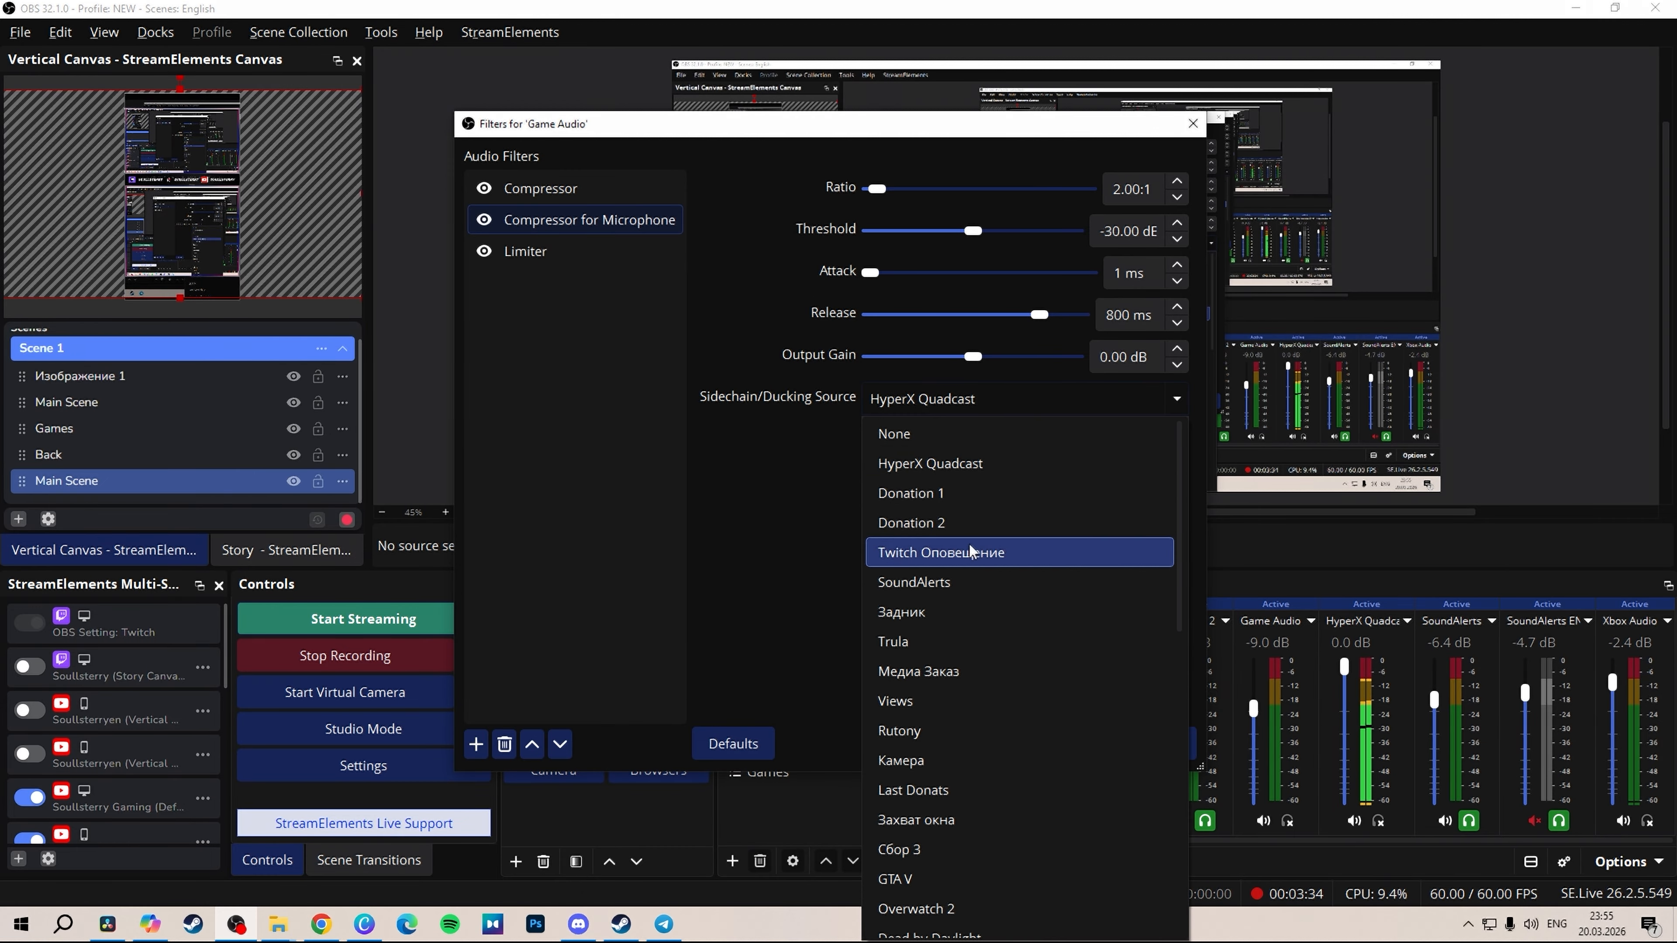
pyautogui.click(962, 467)
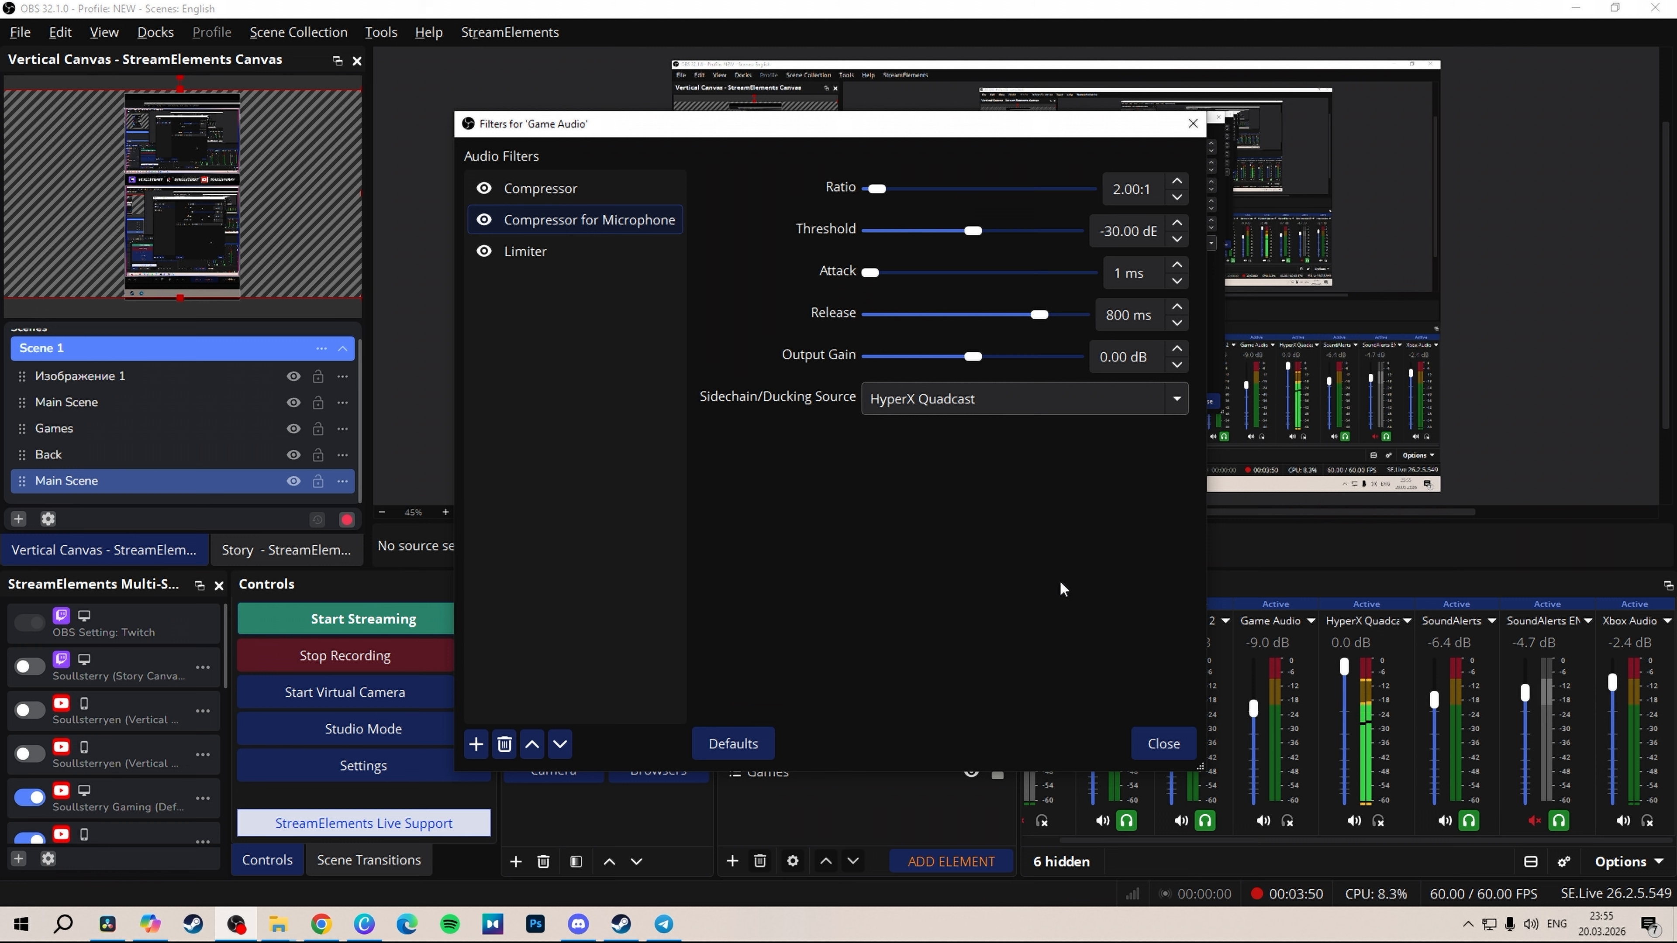
pyautogui.click(545, 264)
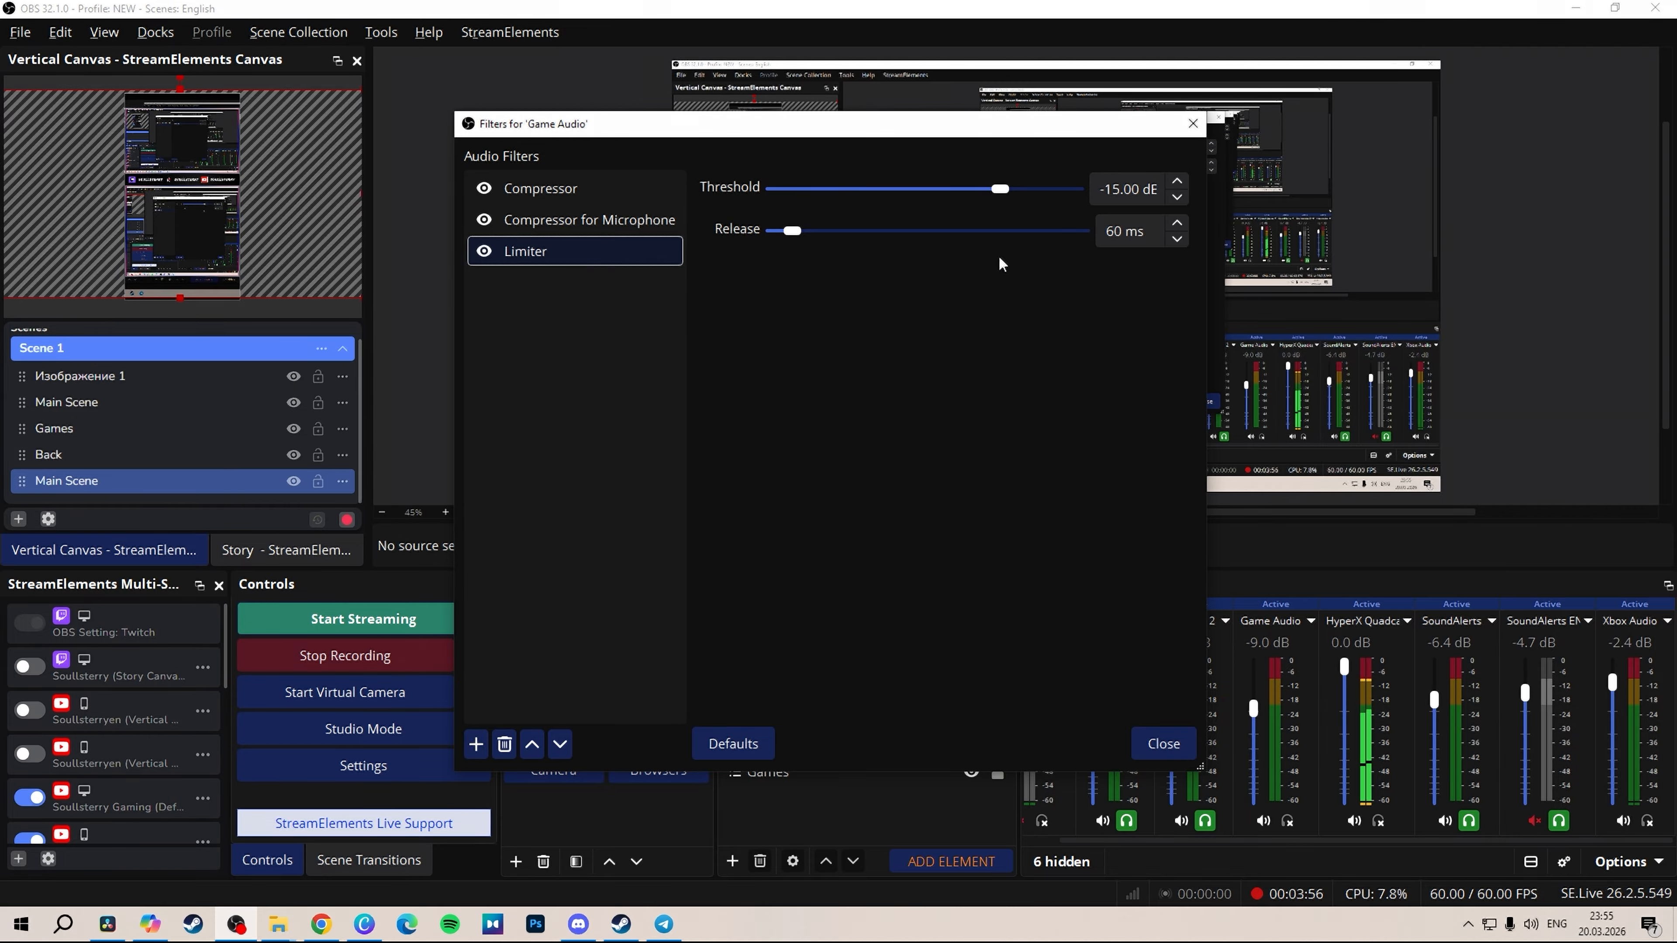
pyautogui.click(1163, 744)
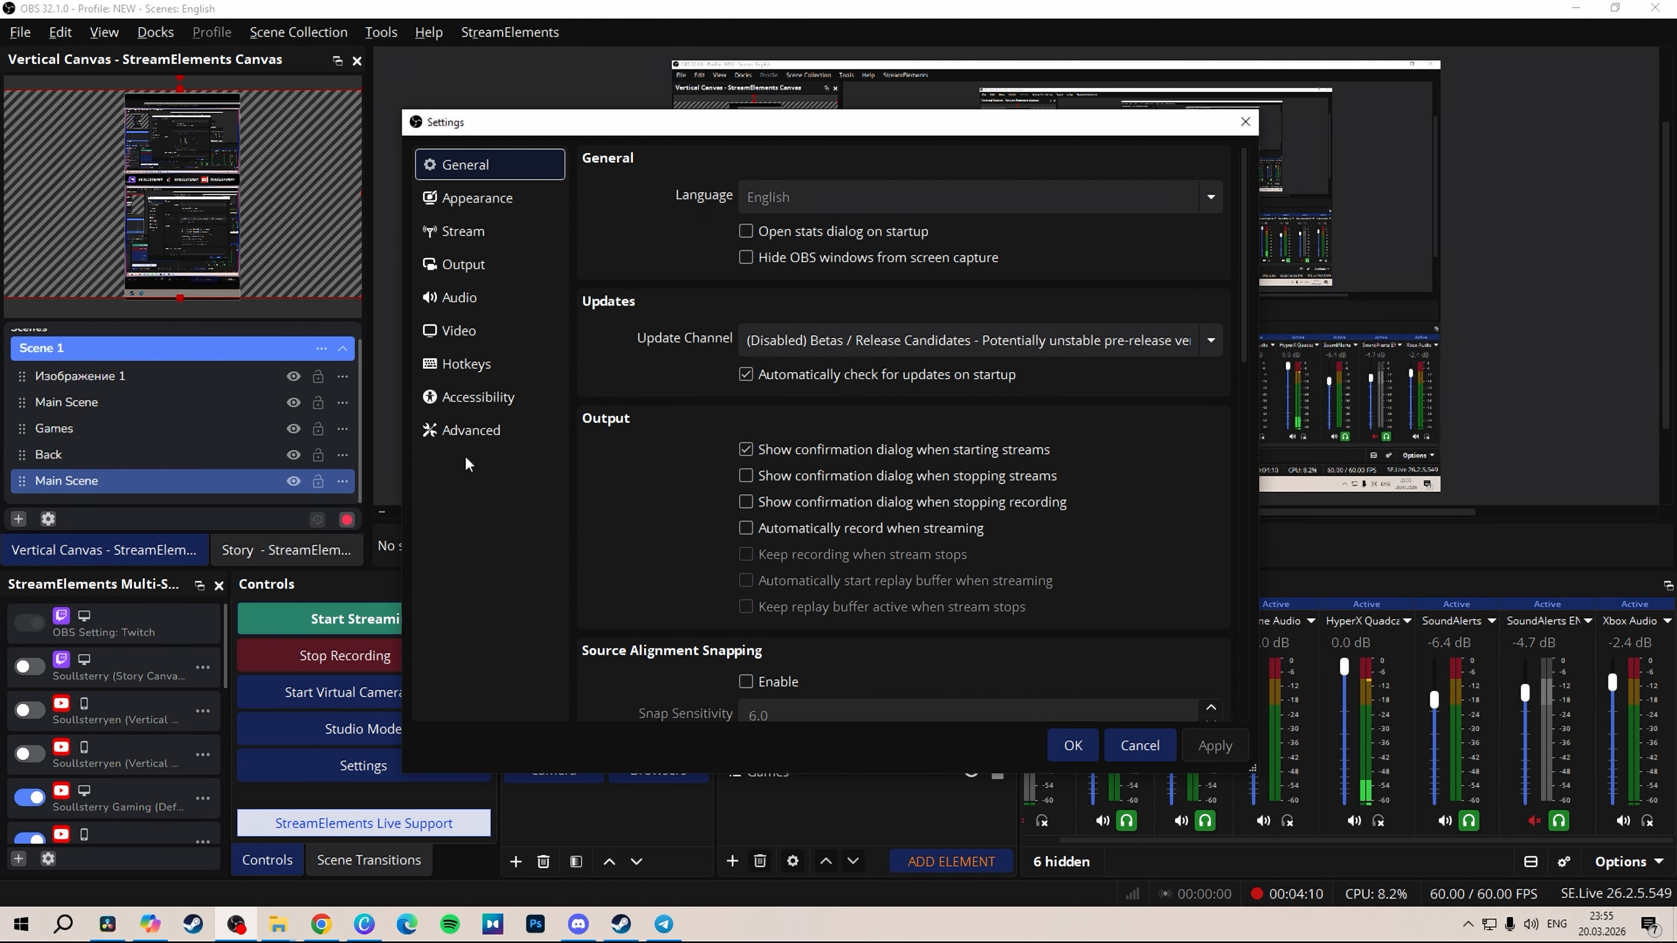
# In the audio settings, set the global devices Desktop Audio and Desktop Audio 2 to Disabled
pyautogui.click(460, 296)
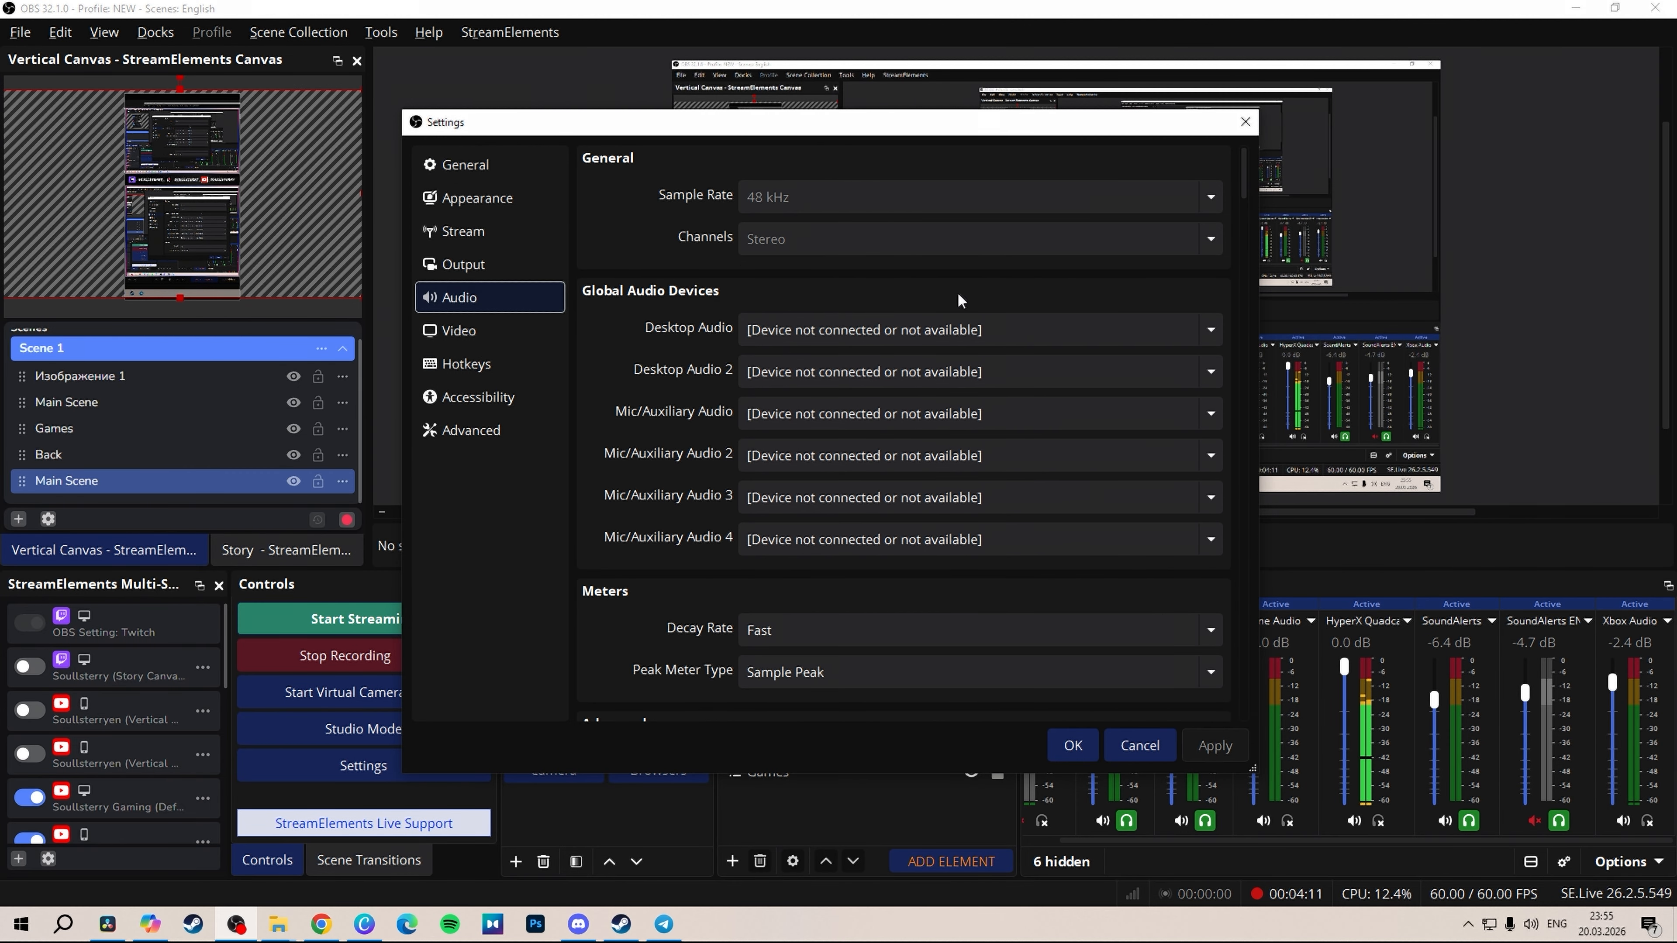
pyautogui.click(813, 324)
pyautogui.click(805, 397)
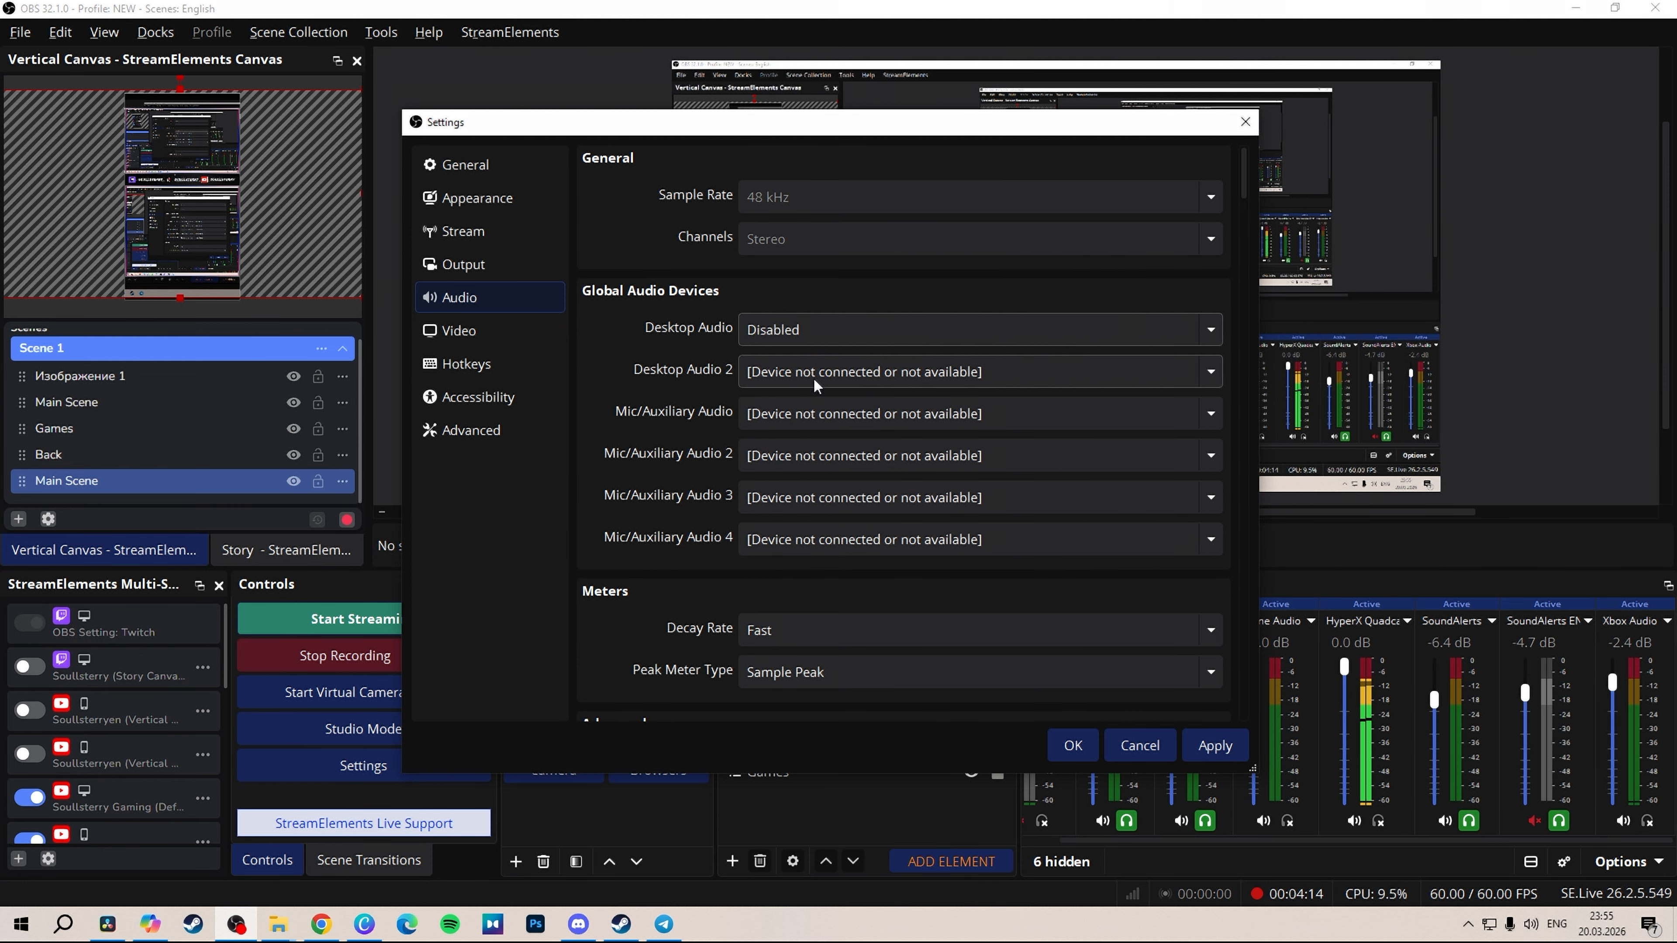
pyautogui.click(813, 375)
pyautogui.click(800, 432)
# Set all four Mic/Auxiliary Audio global devices to Disabled
pyautogui.click(811, 416)
pyautogui.click(811, 477)
pyautogui.click(812, 456)
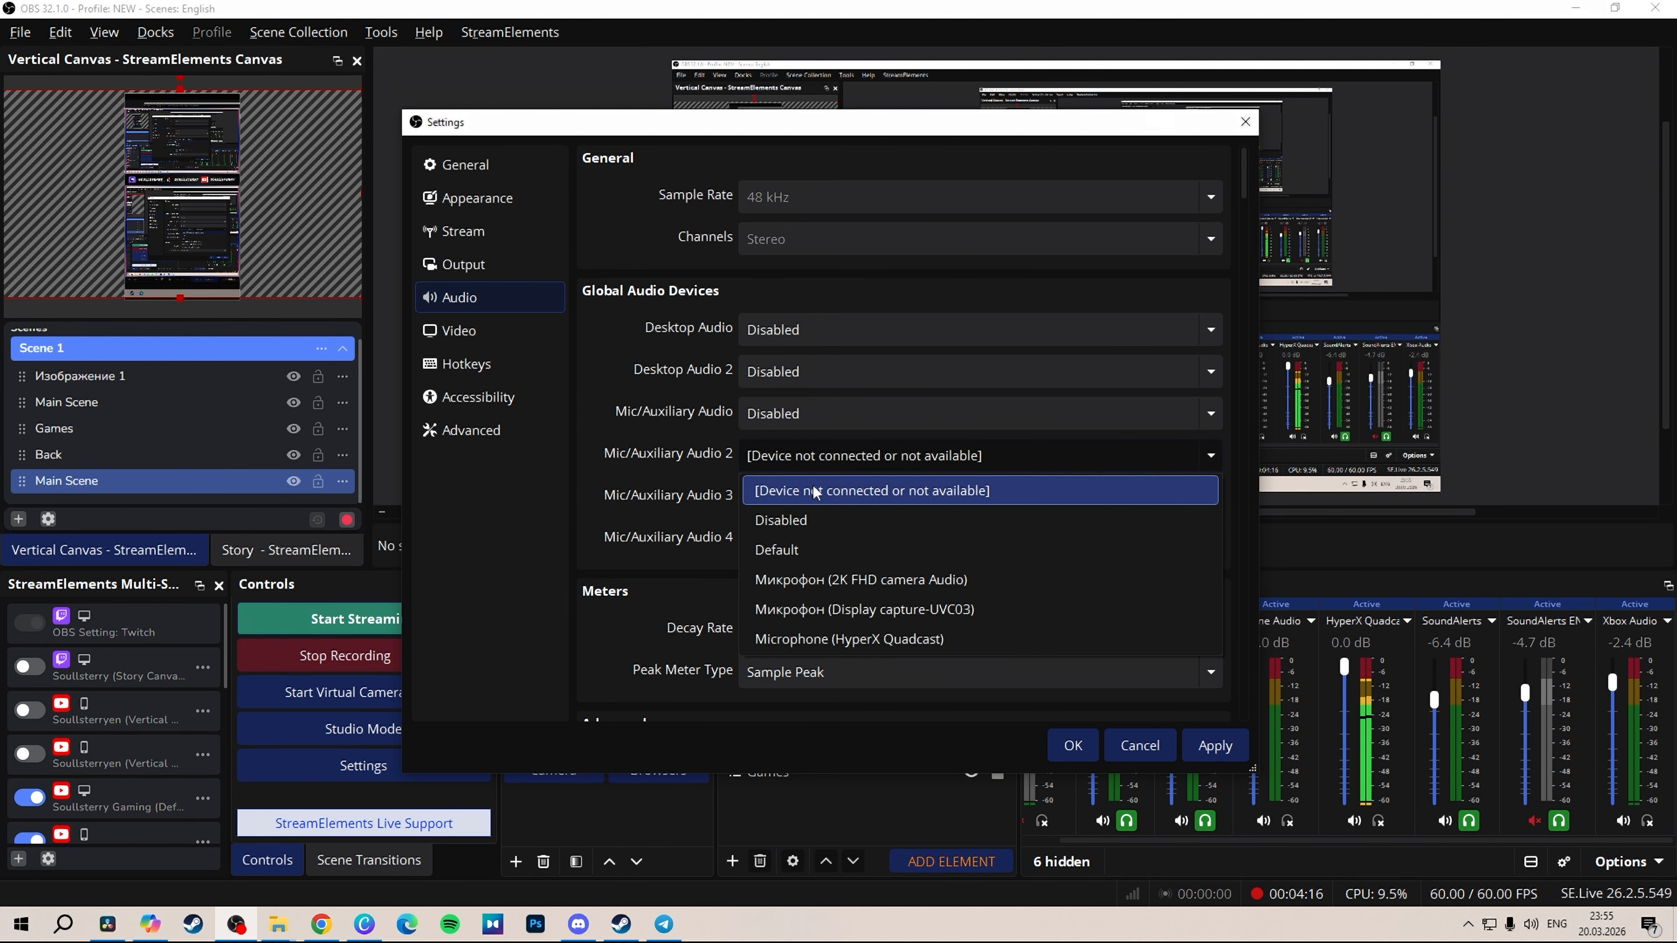
pyautogui.click(811, 520)
pyautogui.click(812, 495)
pyautogui.click(805, 563)
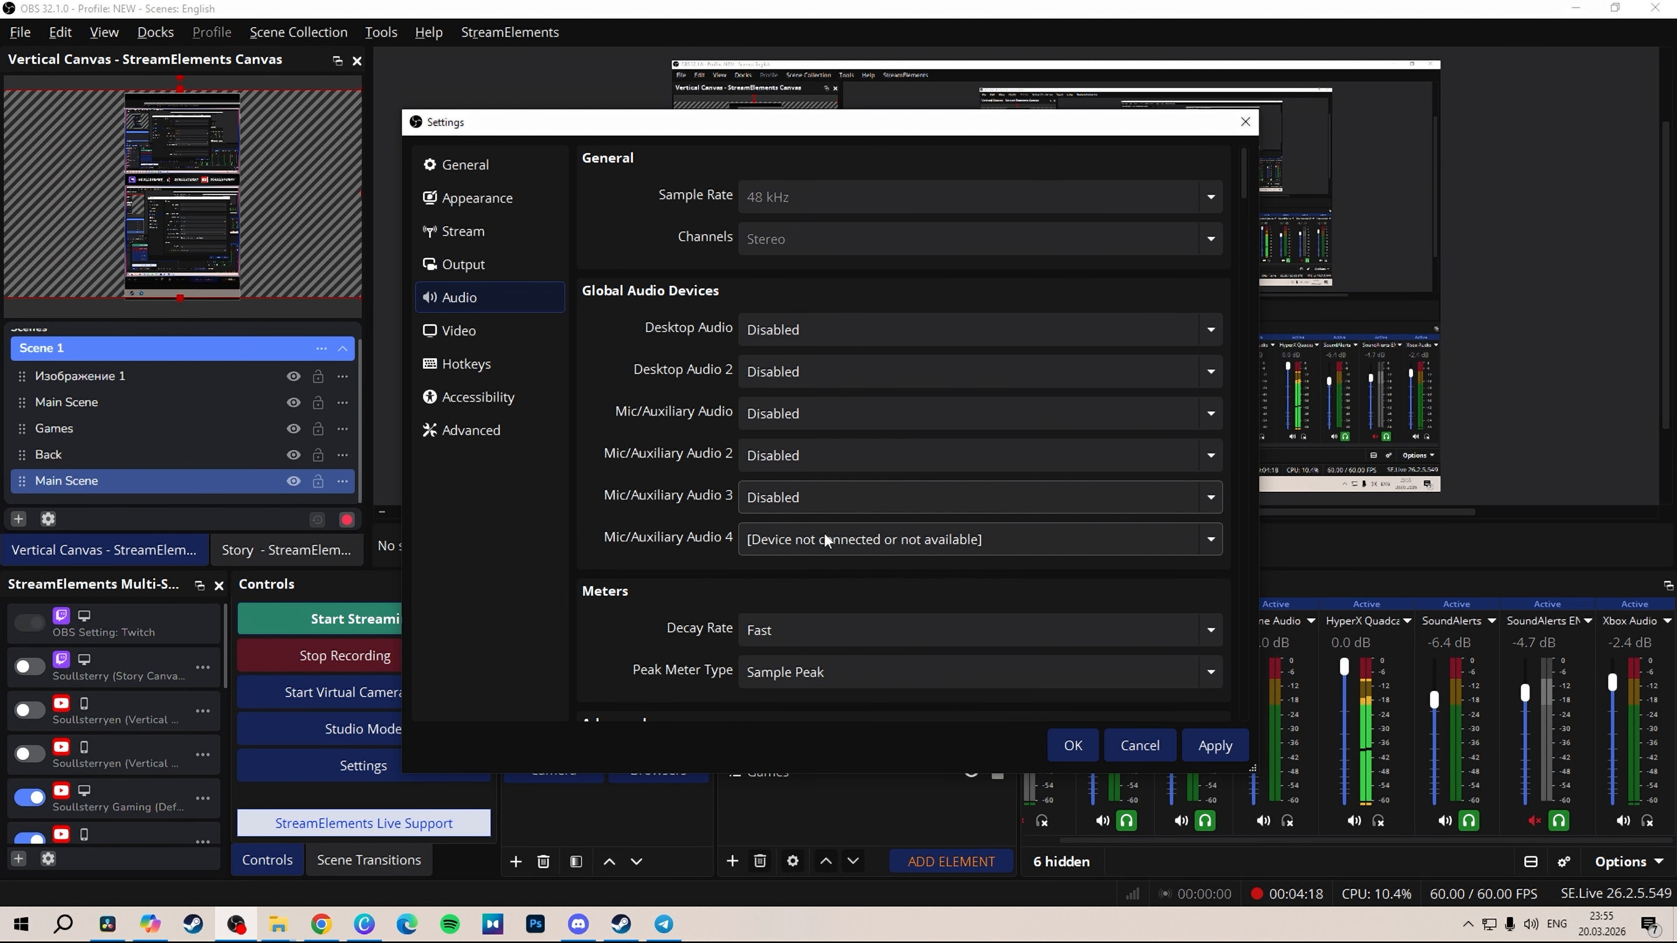
pyautogui.click(805, 539)
pyautogui.click(779, 603)
# Set the Peak Meter Type to True Peak (Higher CPU usage) and apply the audio settings
pyautogui.scroll(-2, 628, 527)
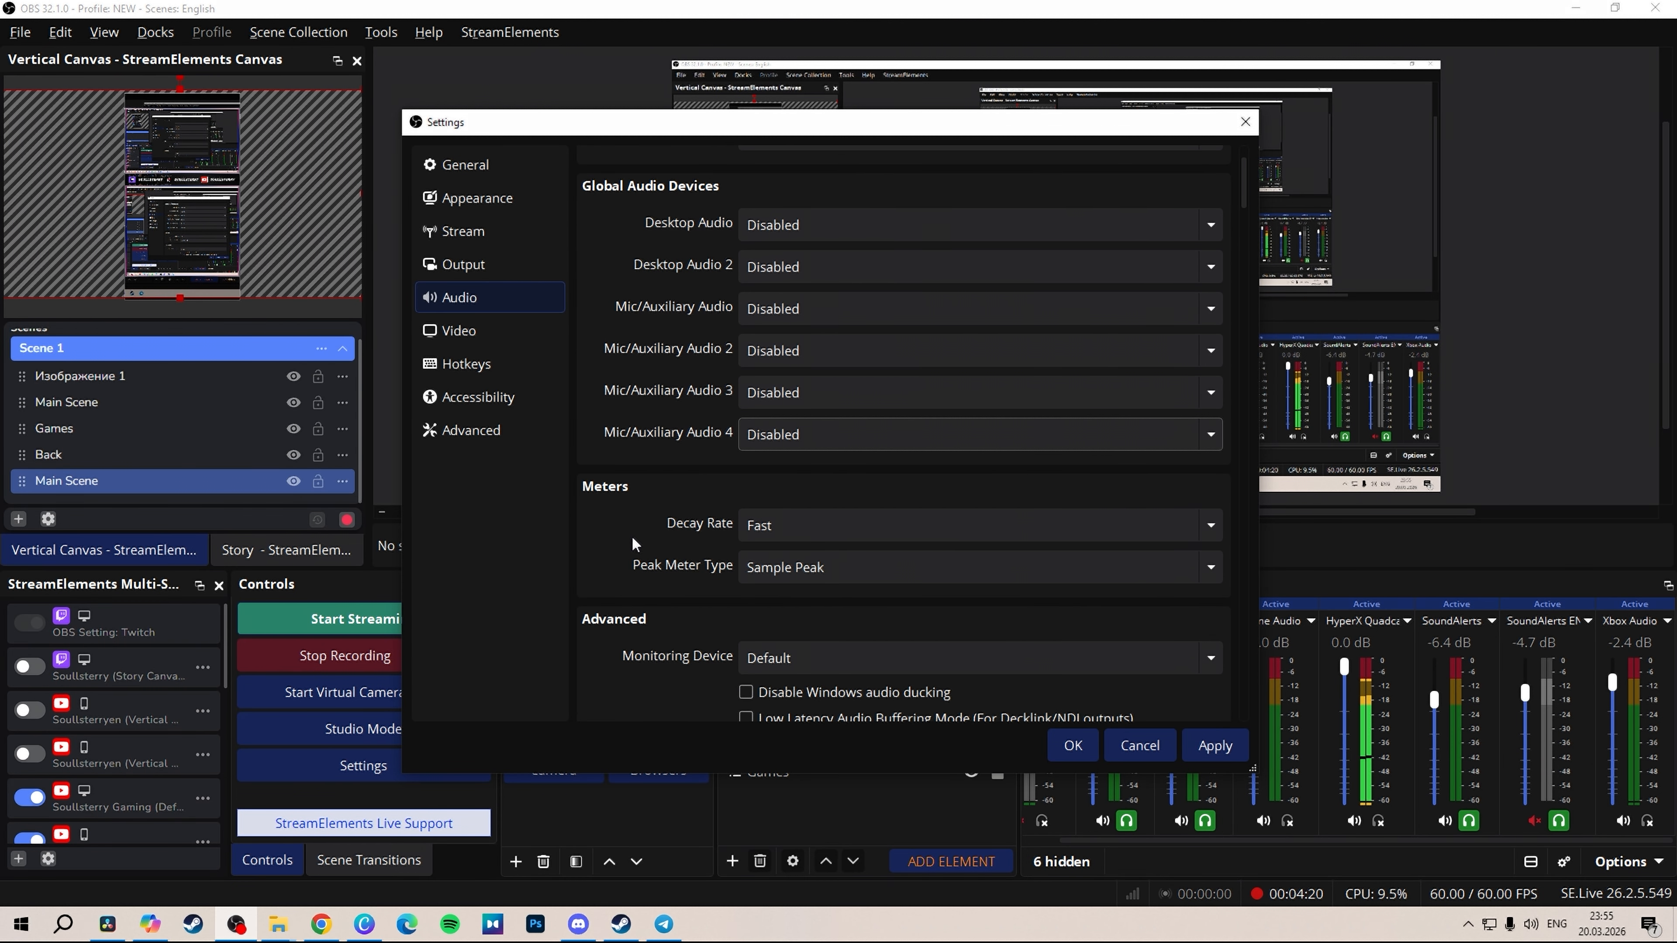
pyautogui.scroll(-1, 673, 537)
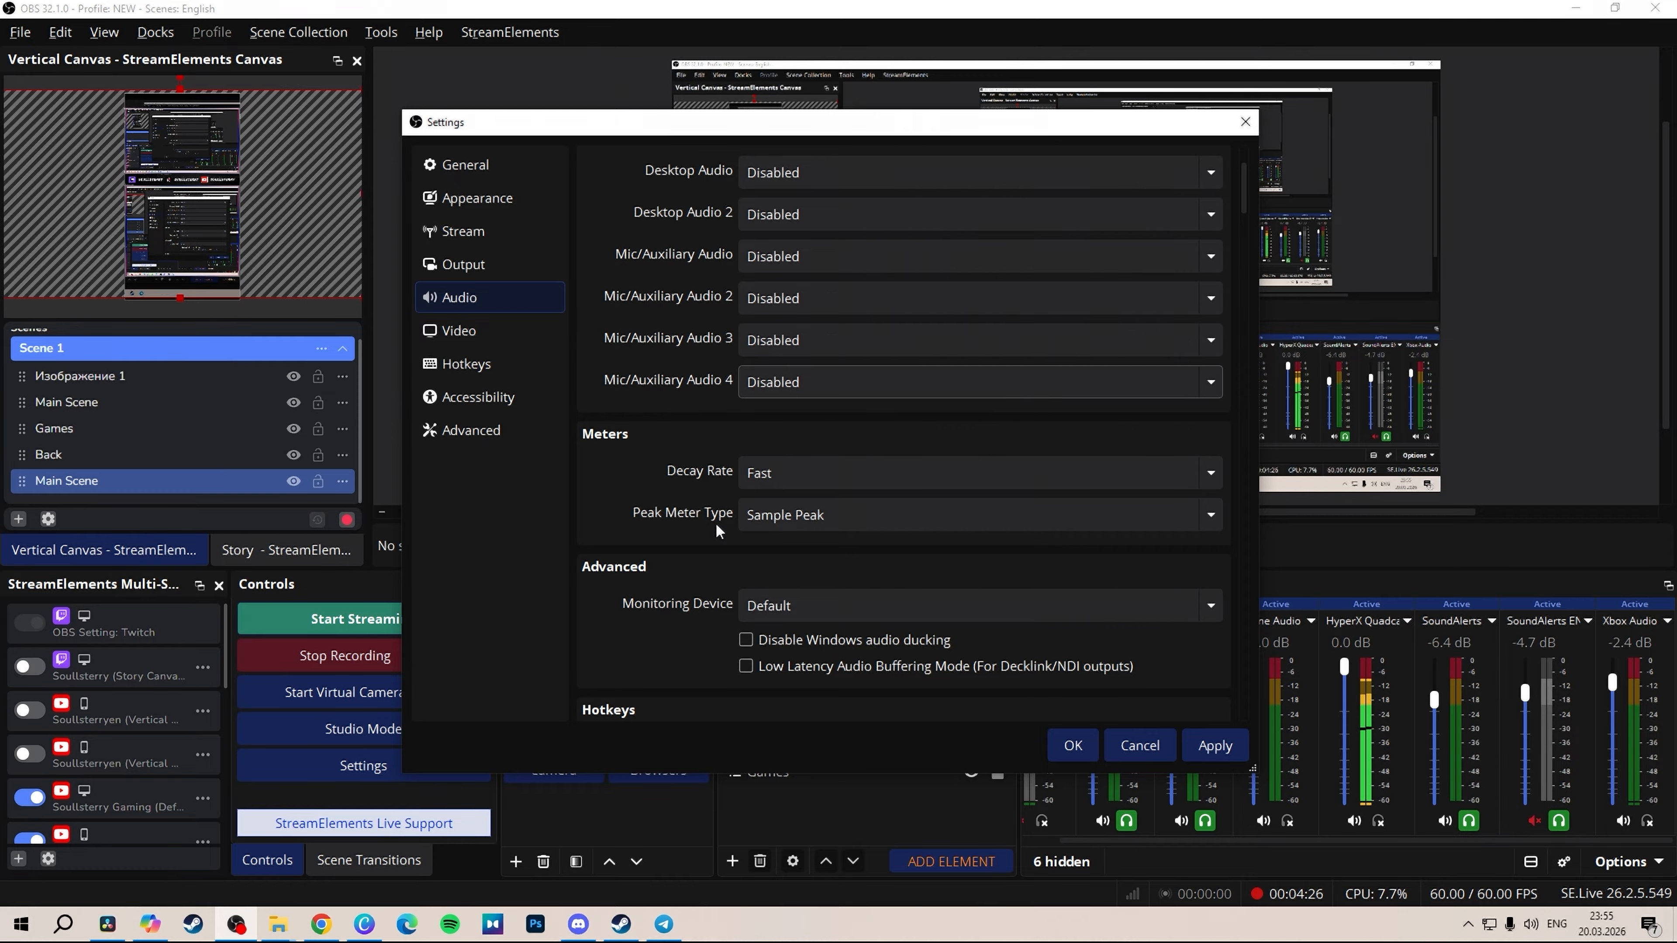
pyautogui.click(826, 528)
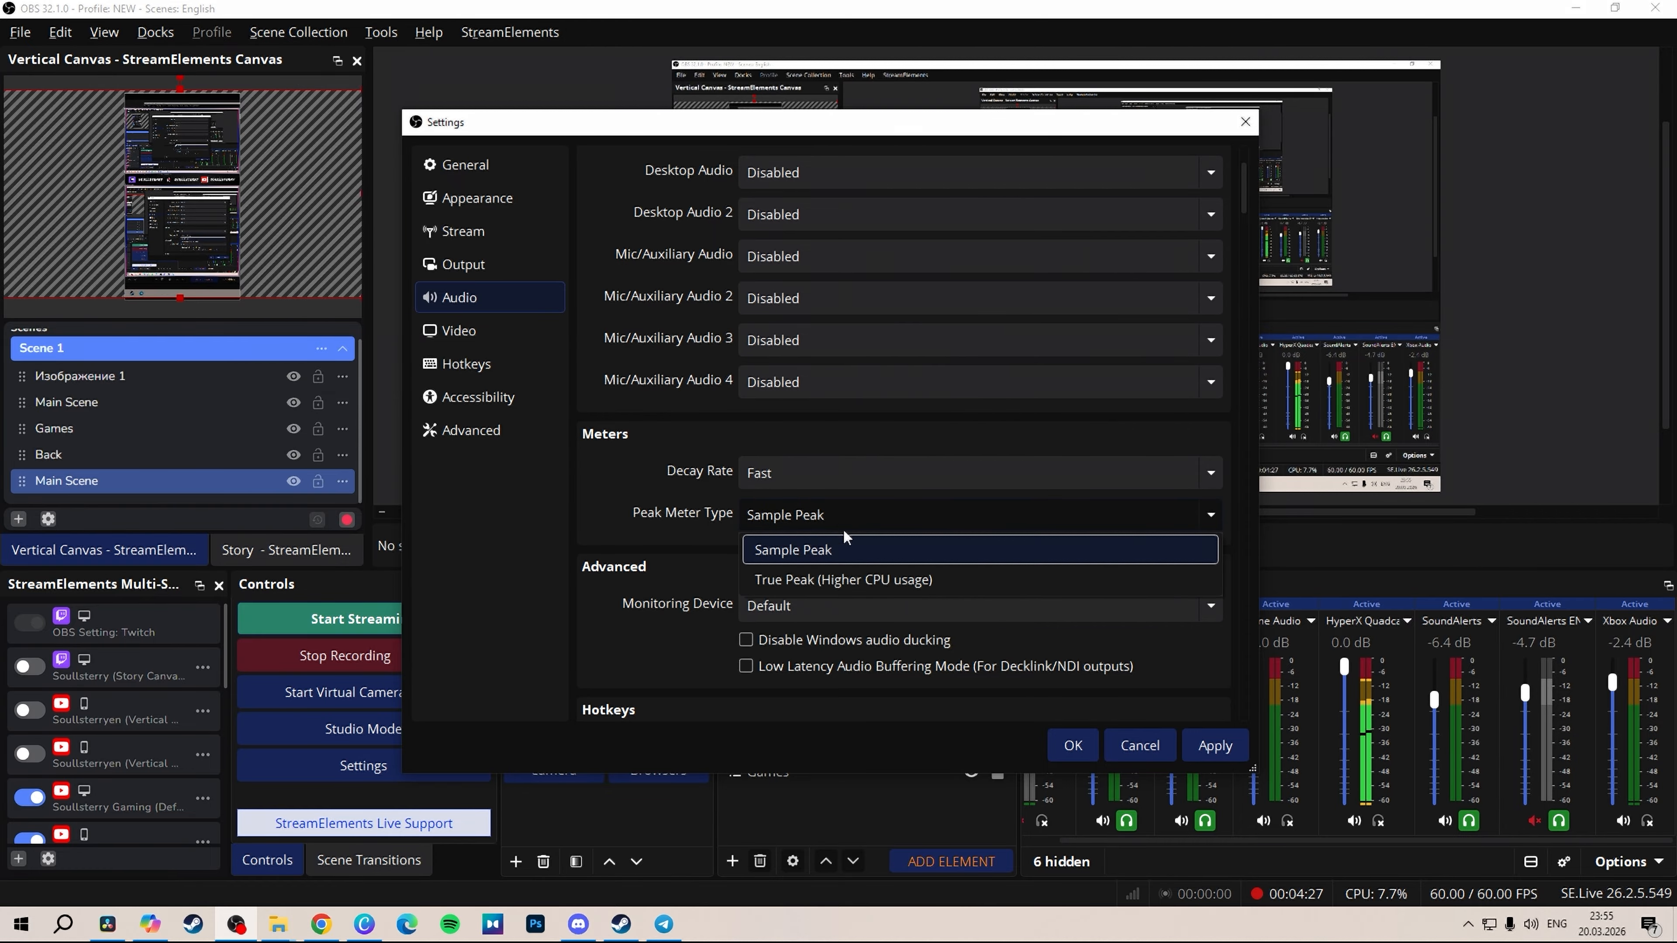
pyautogui.click(811, 586)
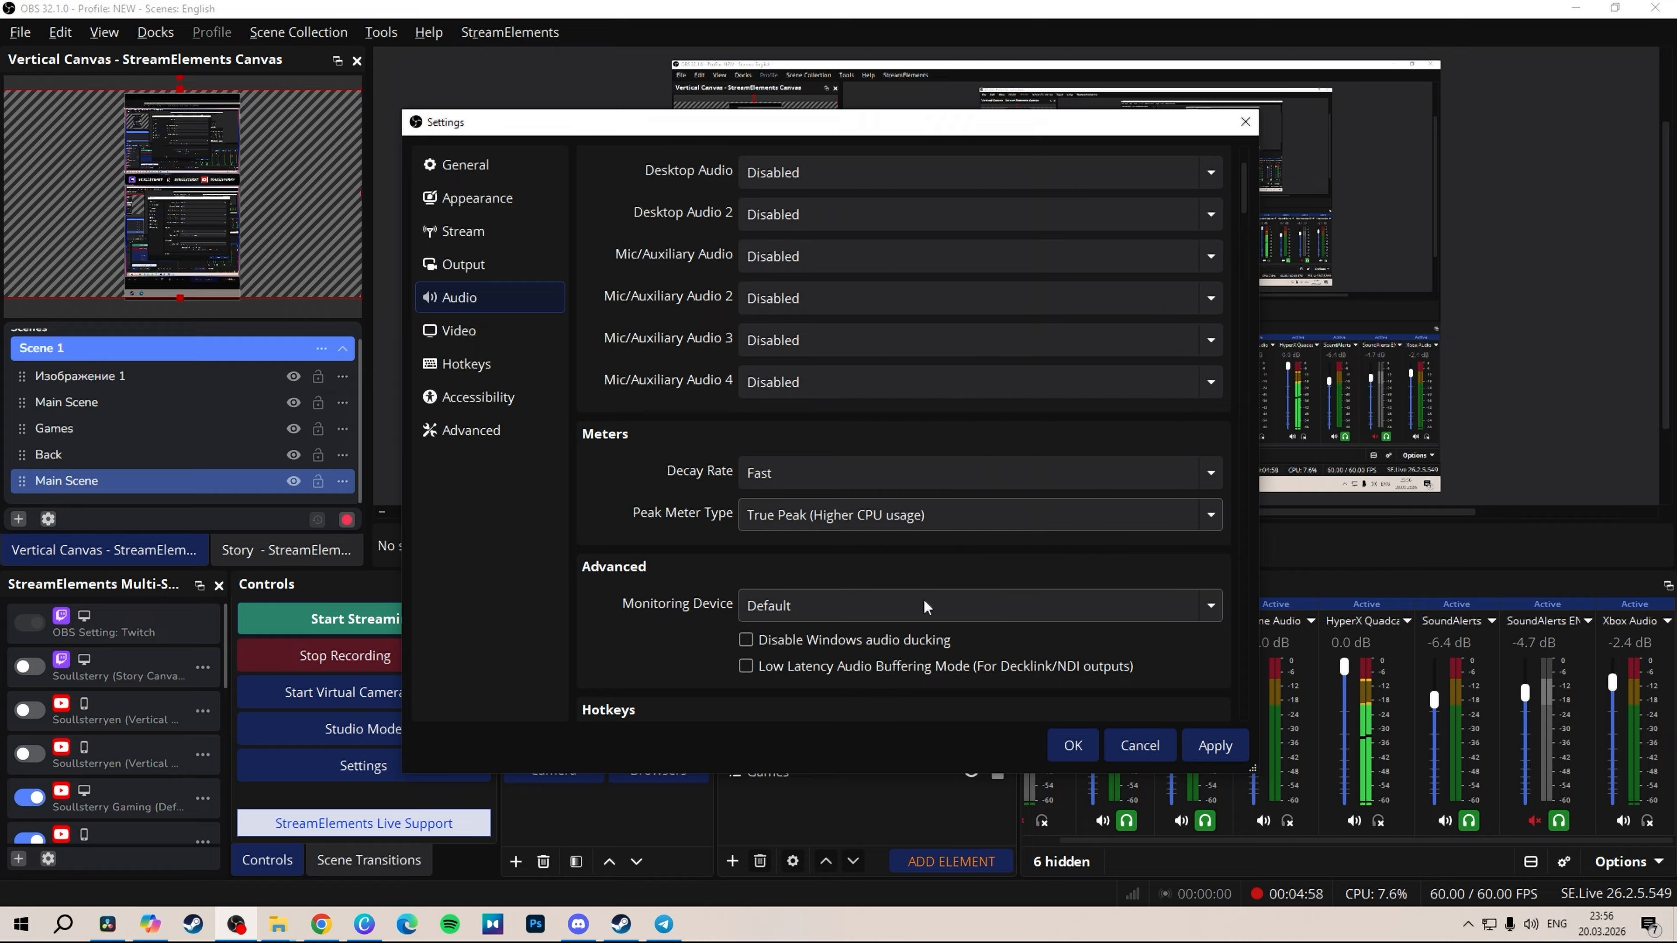
pyautogui.click(1215, 745)
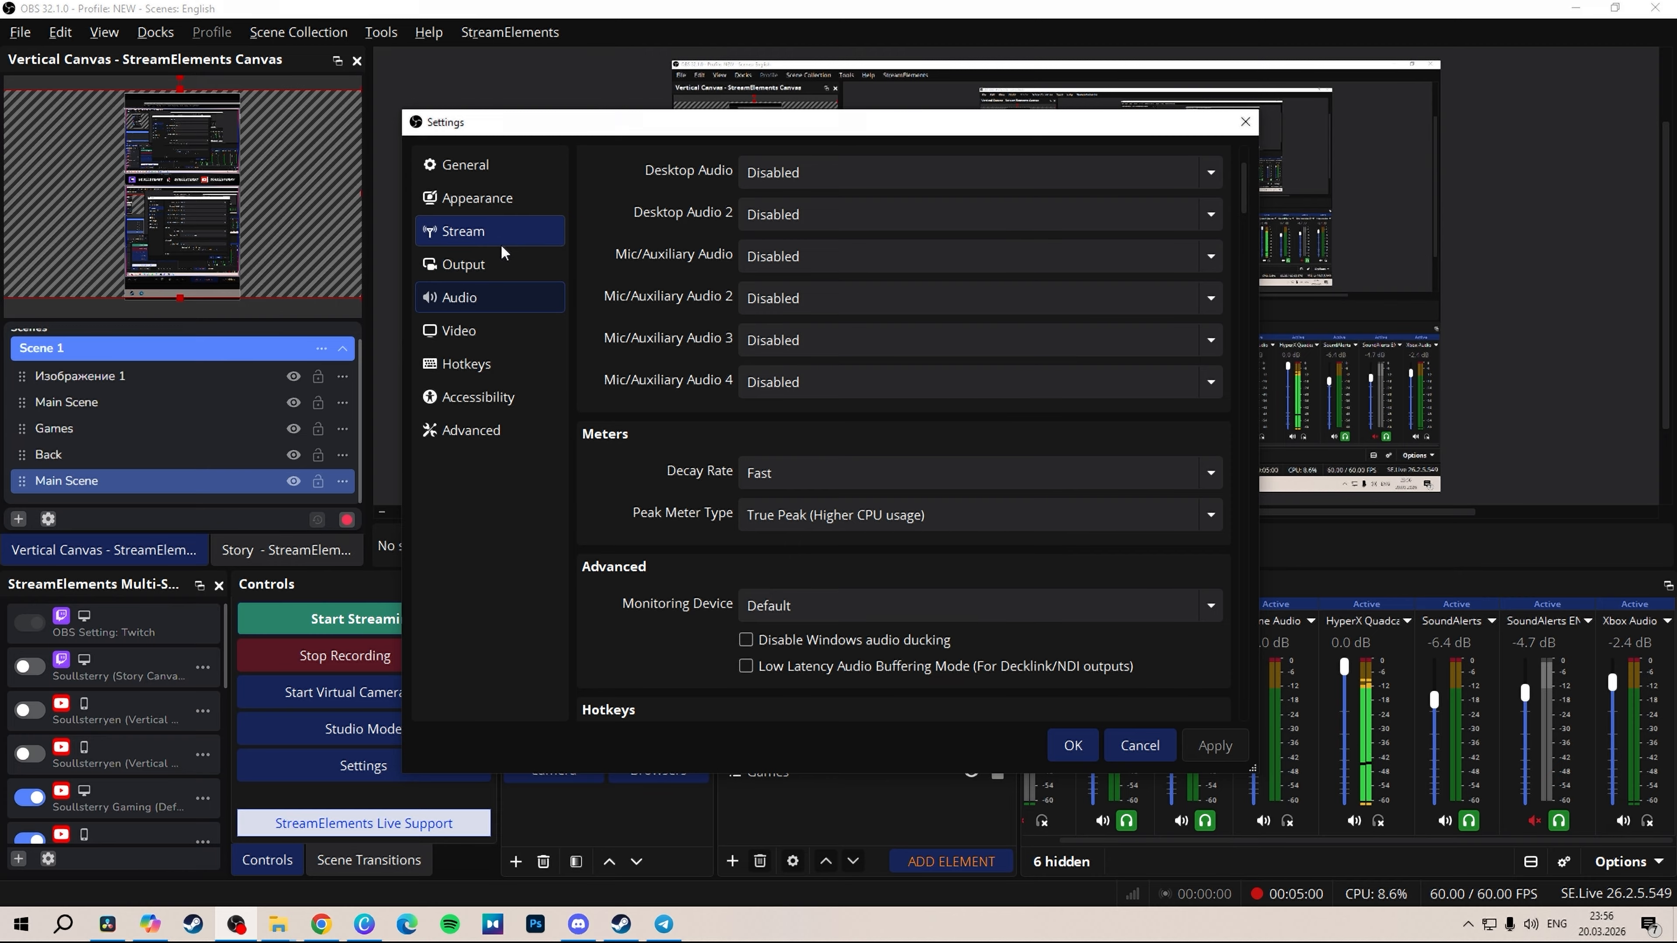
# Review the output audio track bitrates and the streaming output's audio settings, then close the settings
pyautogui.click(489, 262)
pyautogui.click(780, 208)
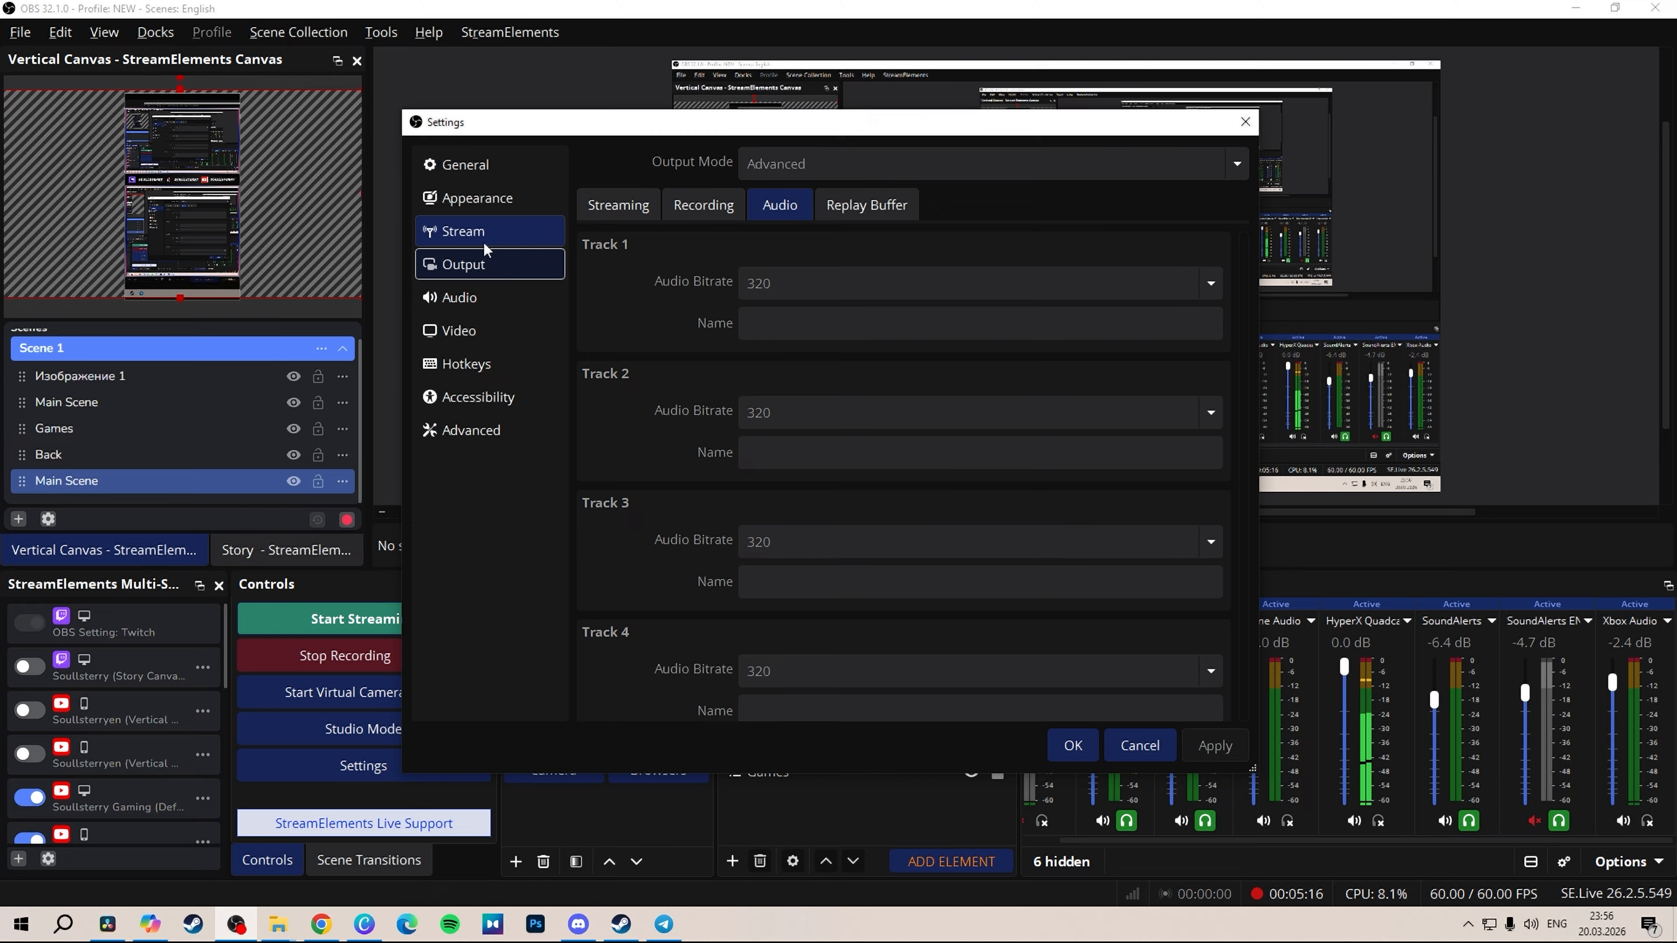
pyautogui.click(614, 205)
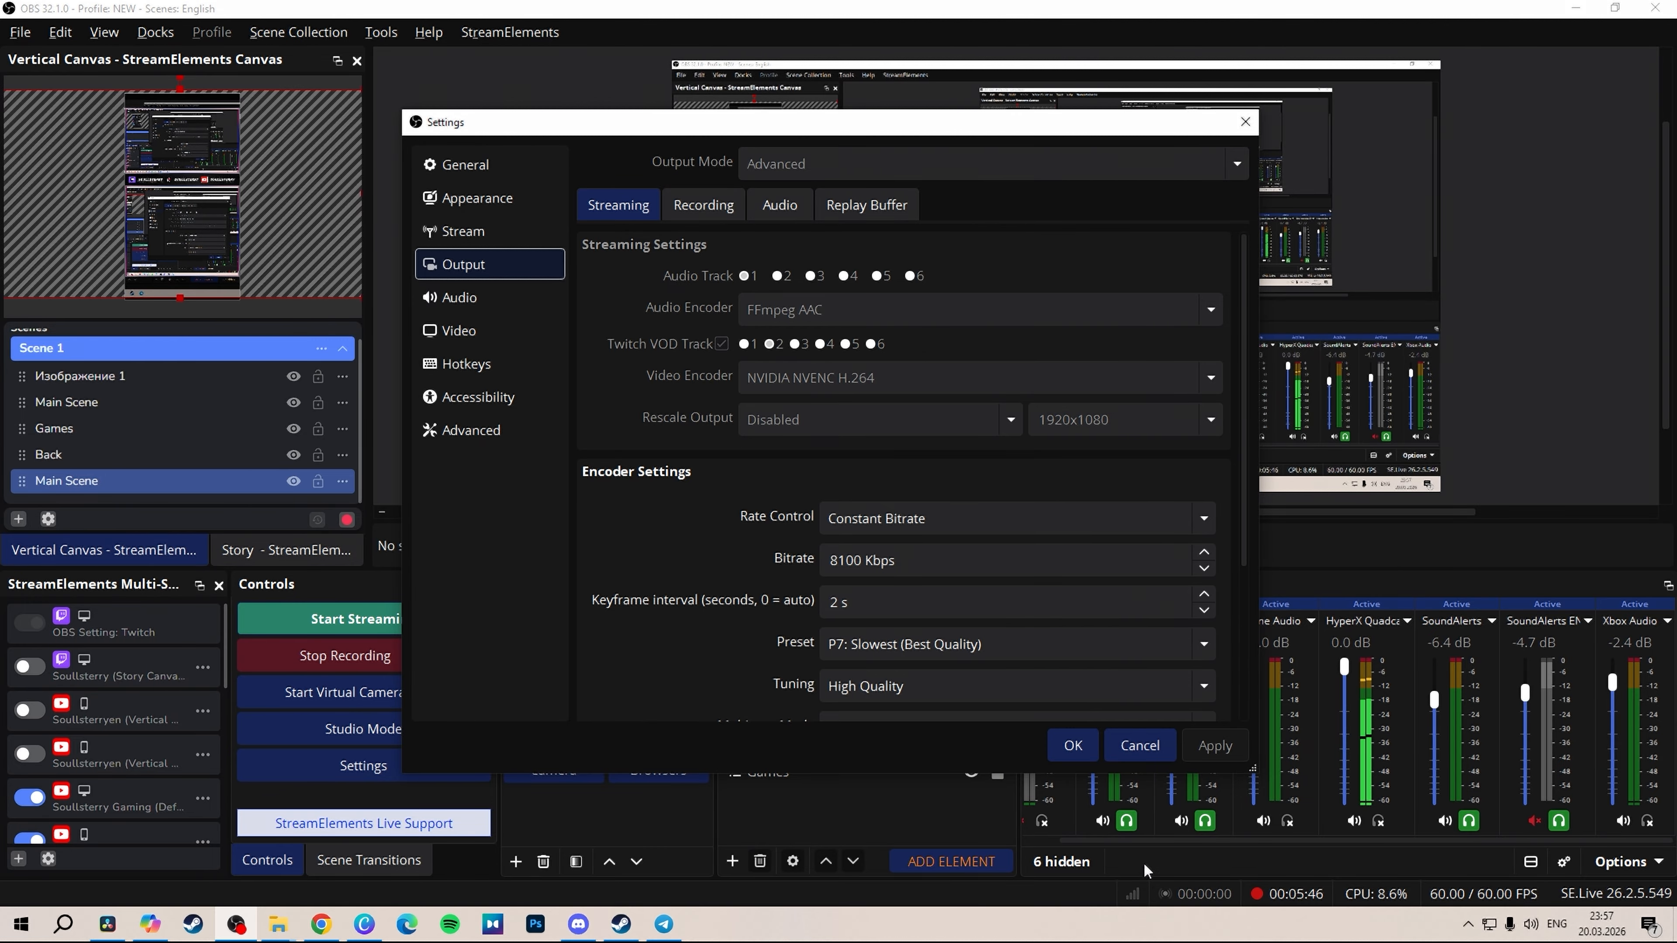
pyautogui.click(1076, 750)
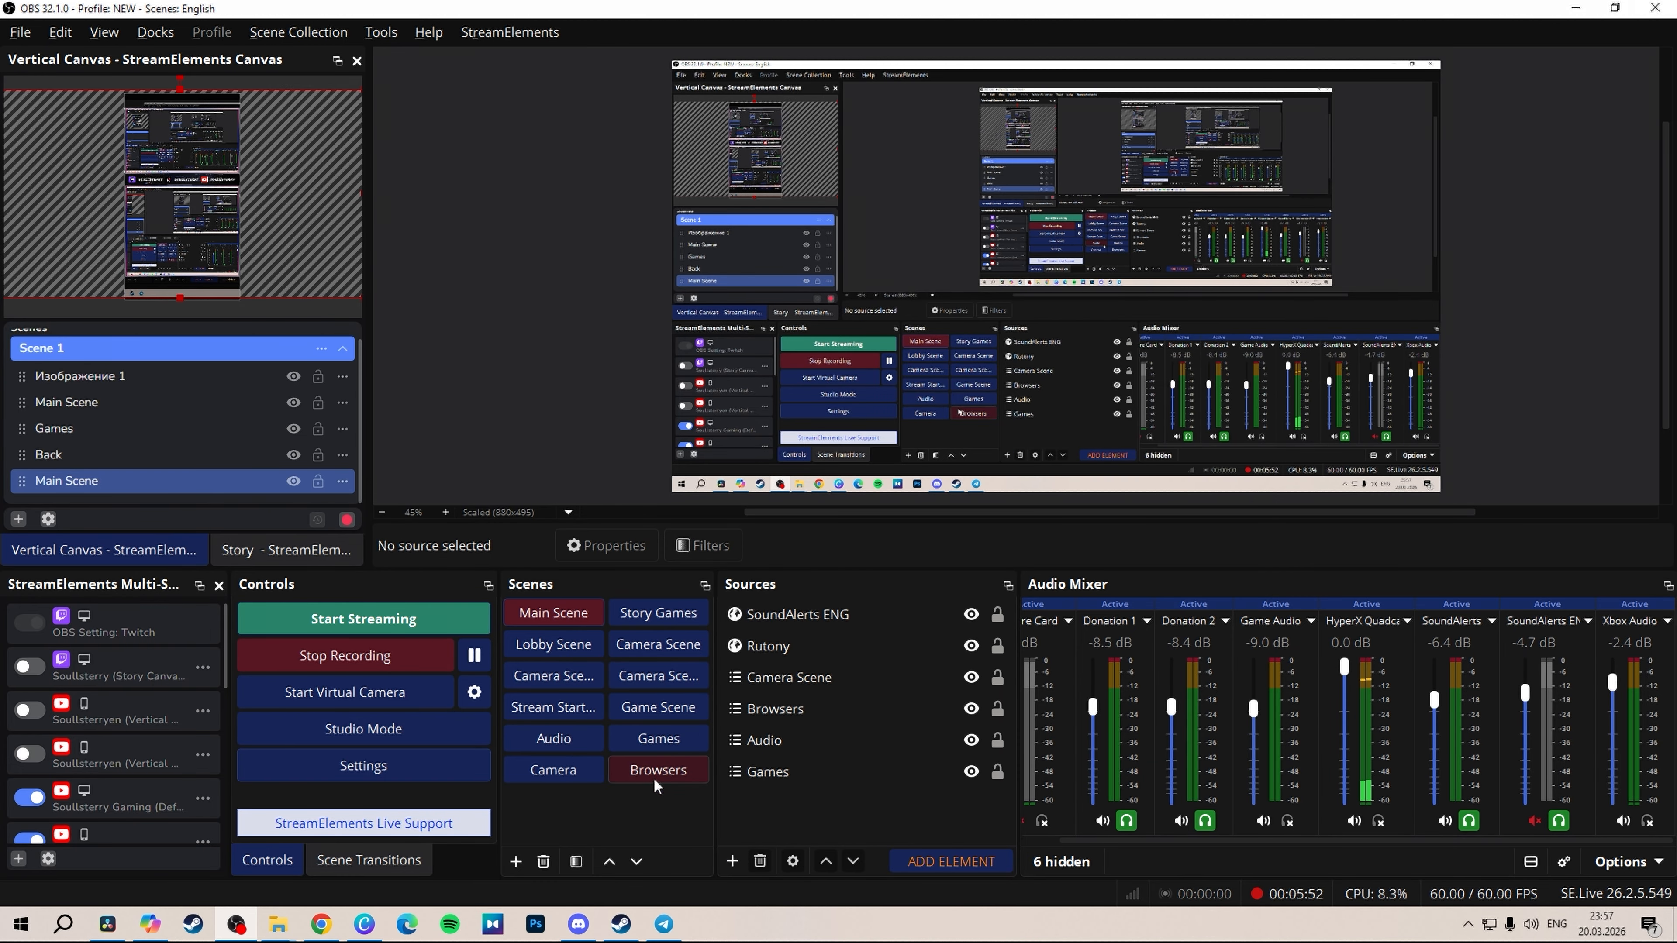
# Add a new Application Audio Capture (BETA) source named Spotify that captures the window [Spotify.exe]: Spotify Premium
pyautogui.click(731, 861)
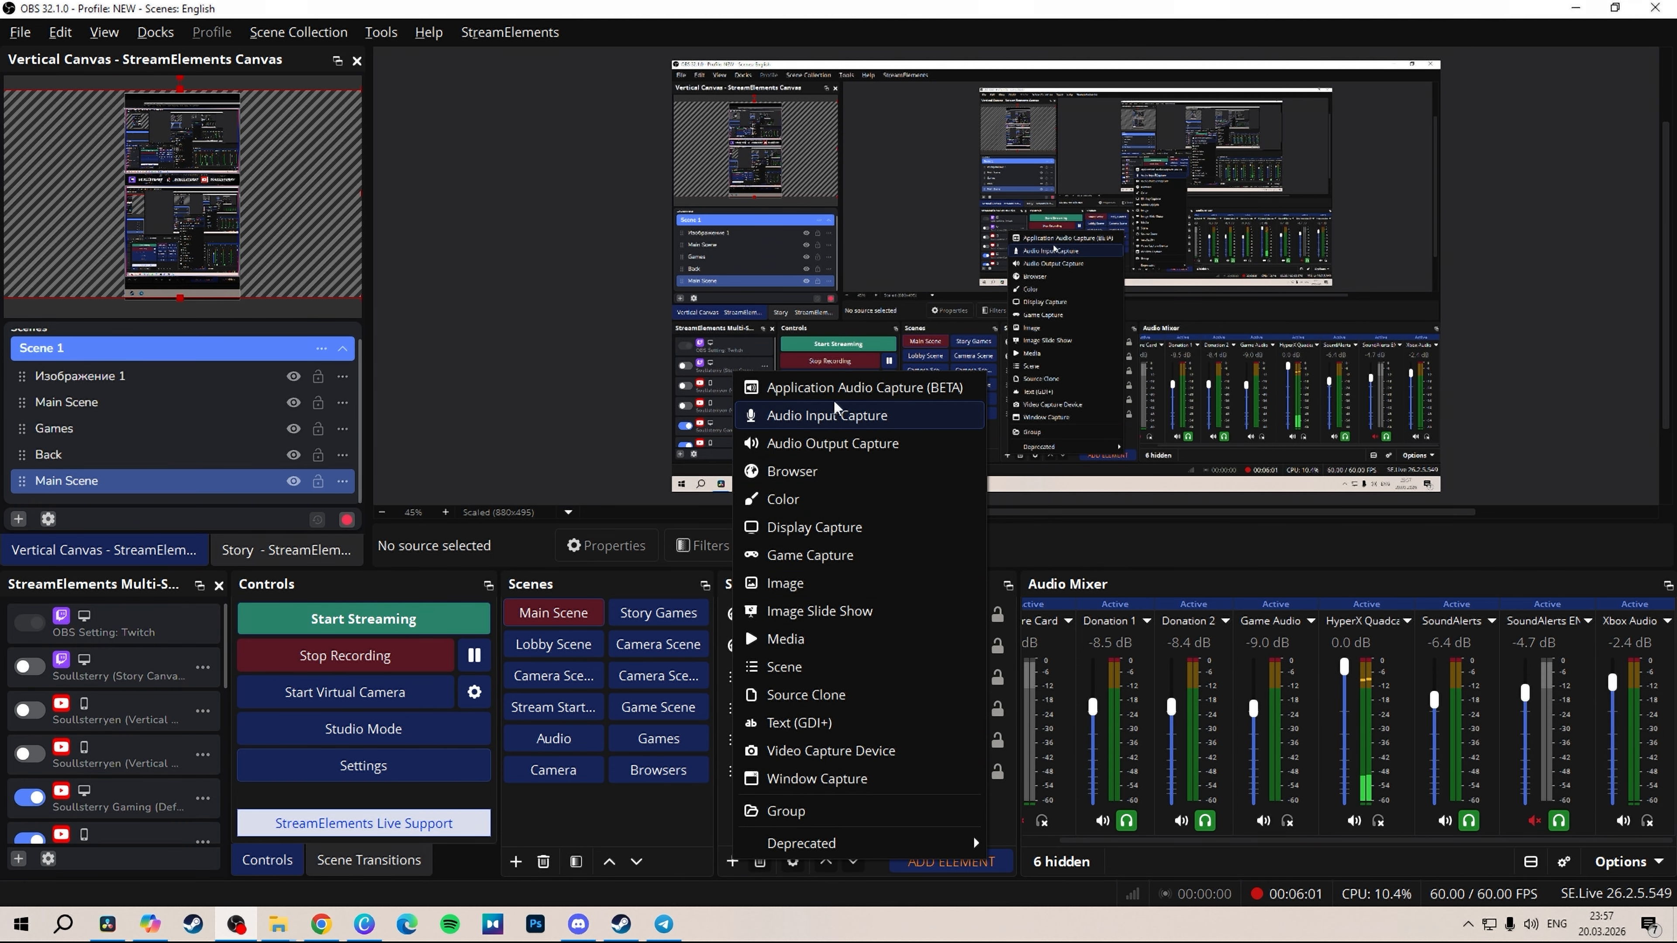
pyautogui.click(846, 394)
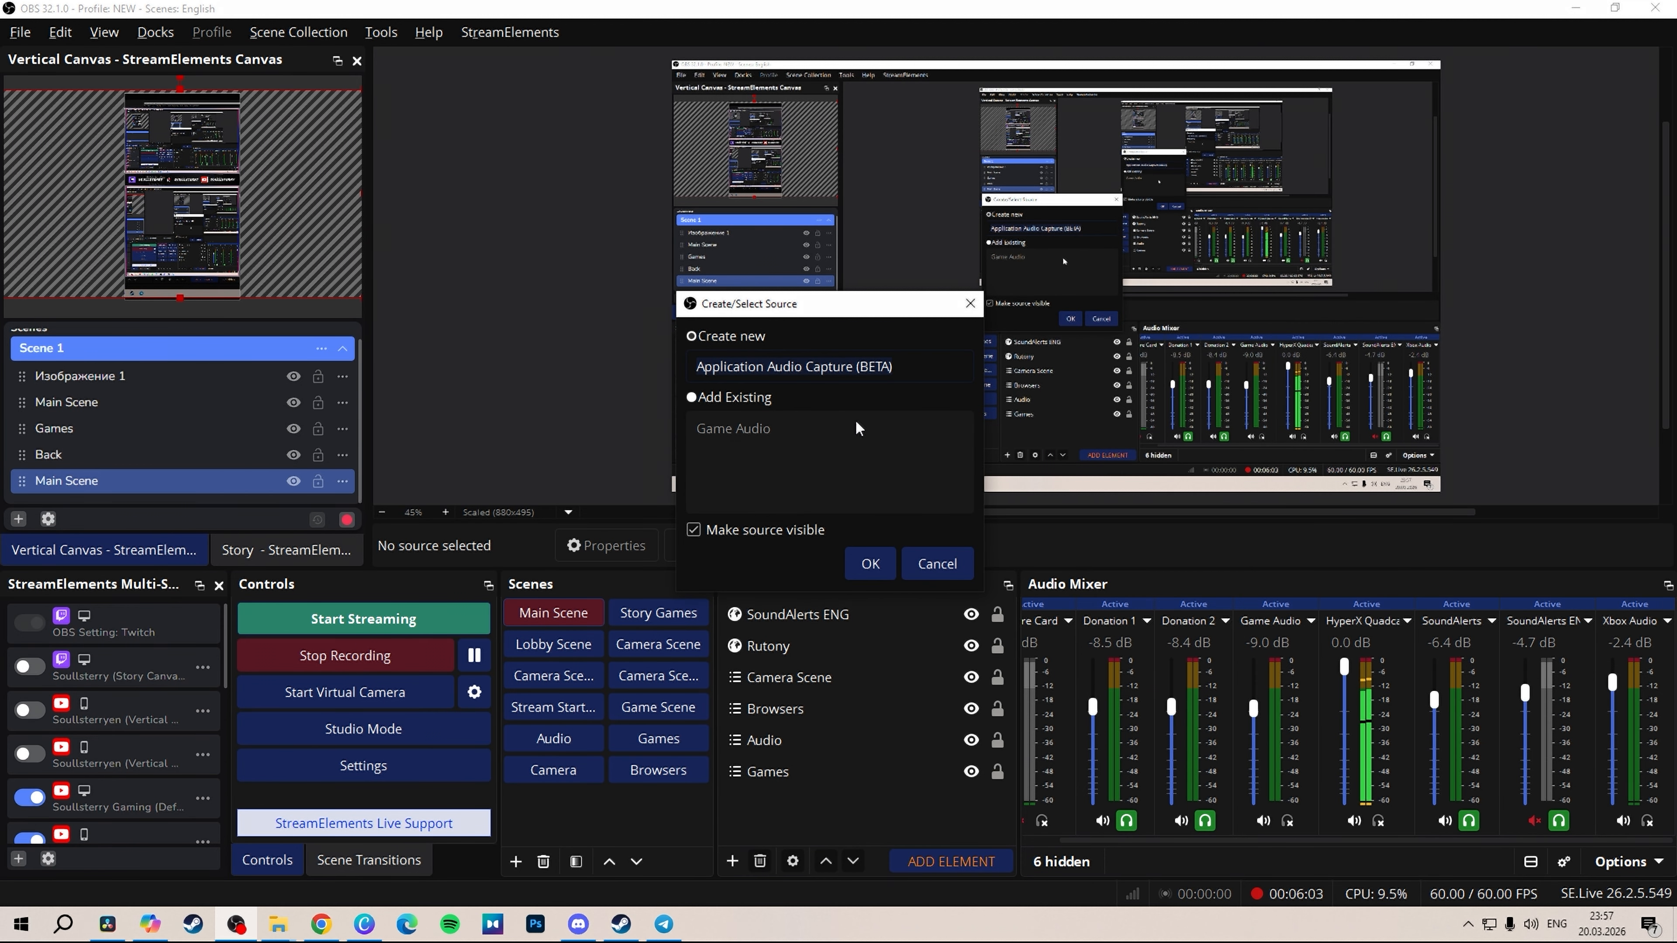
pyautogui.write('Spotify')
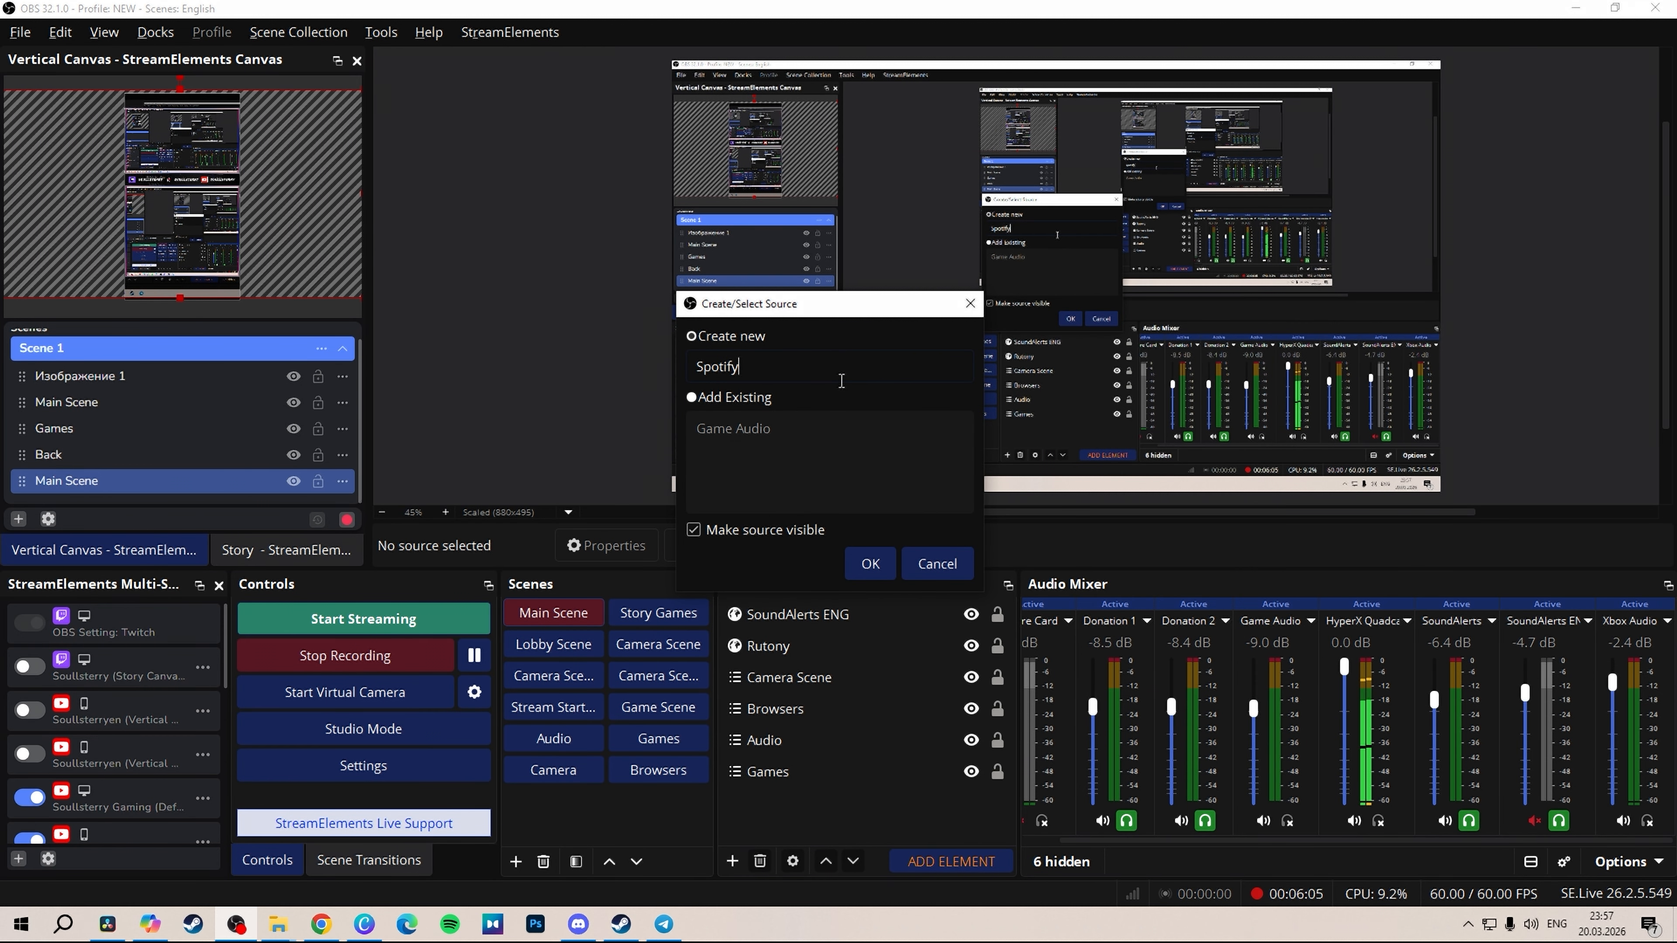
pyautogui.press('Return')
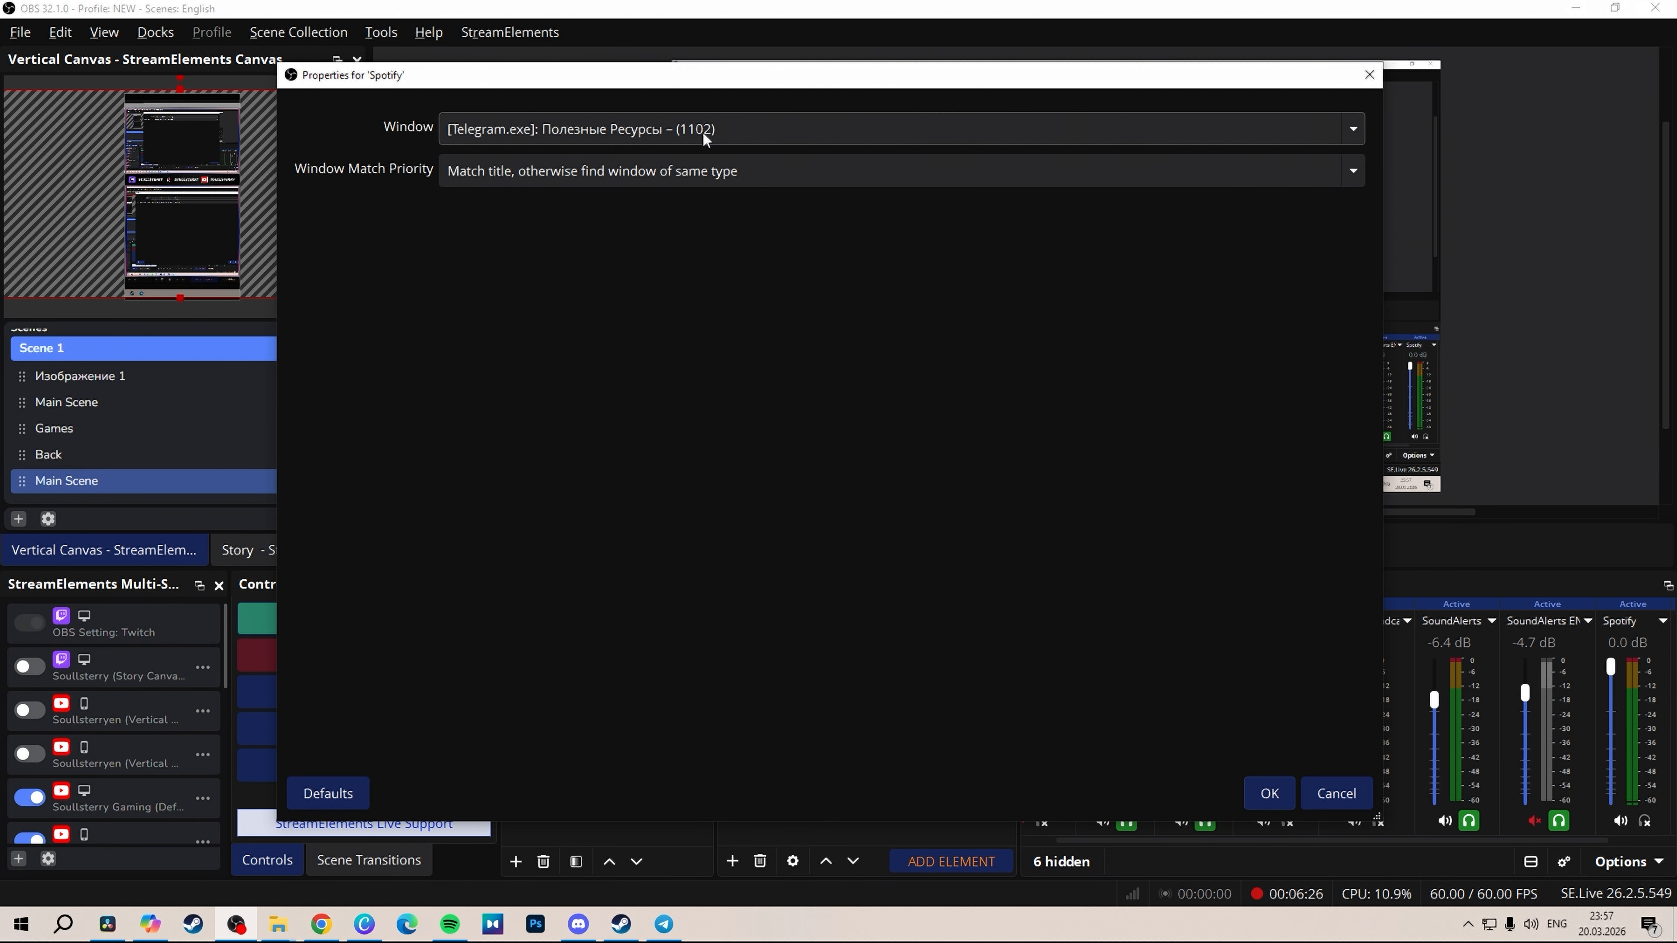
pyautogui.click(705, 135)
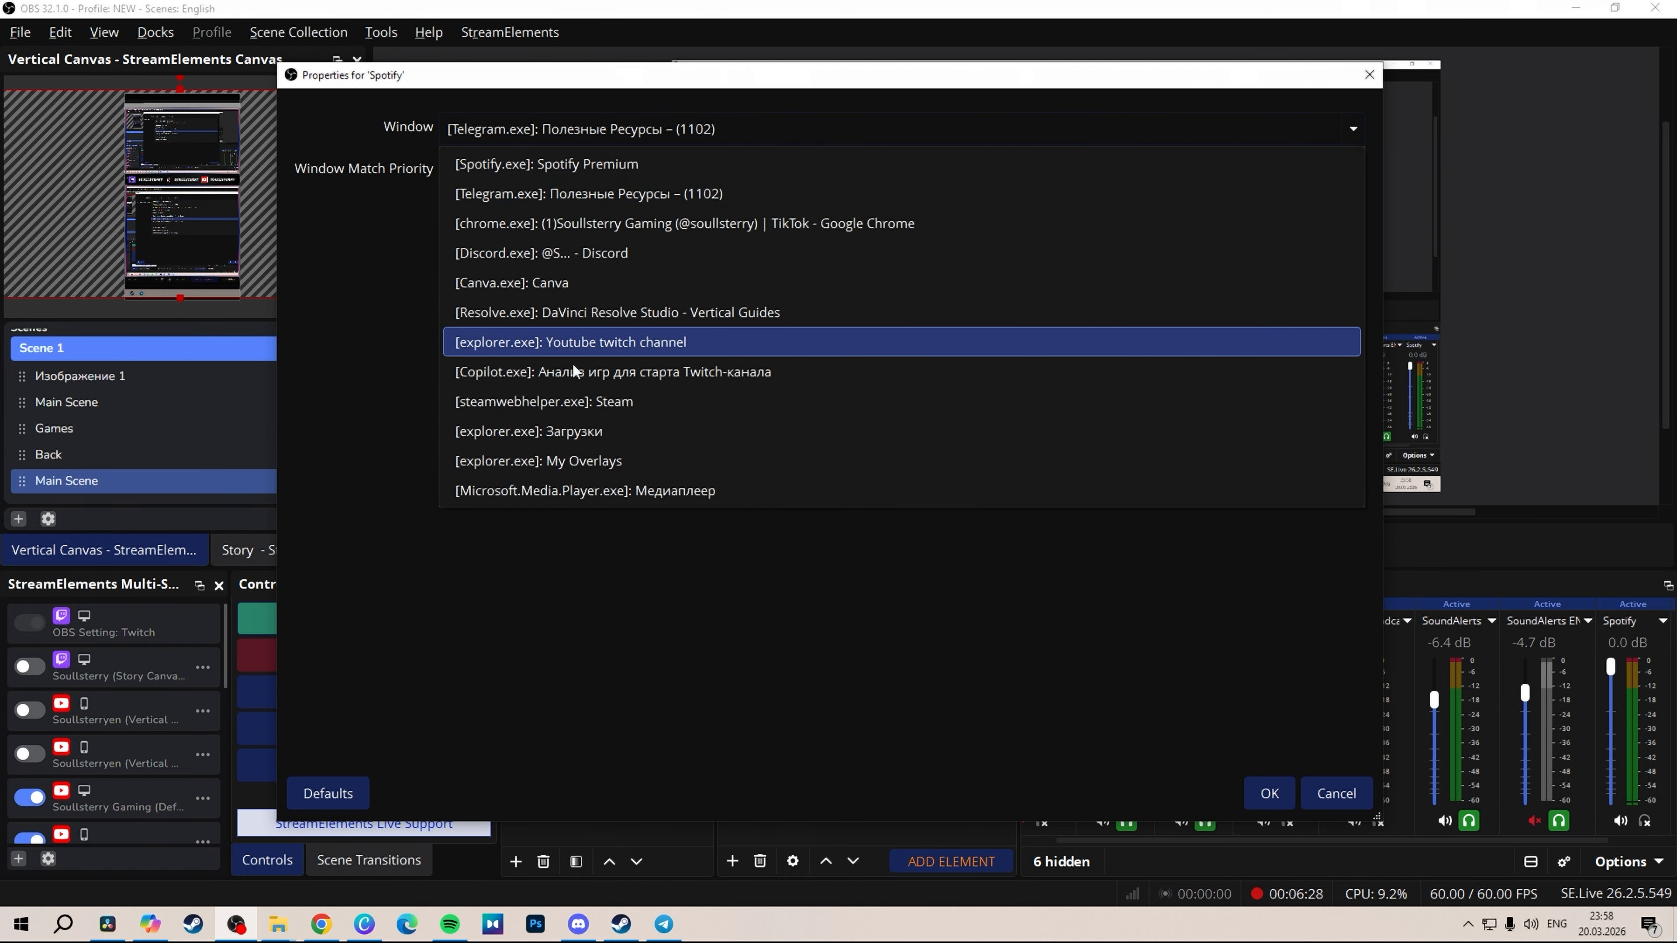
pyautogui.click(547, 164)
pyautogui.click(1269, 795)
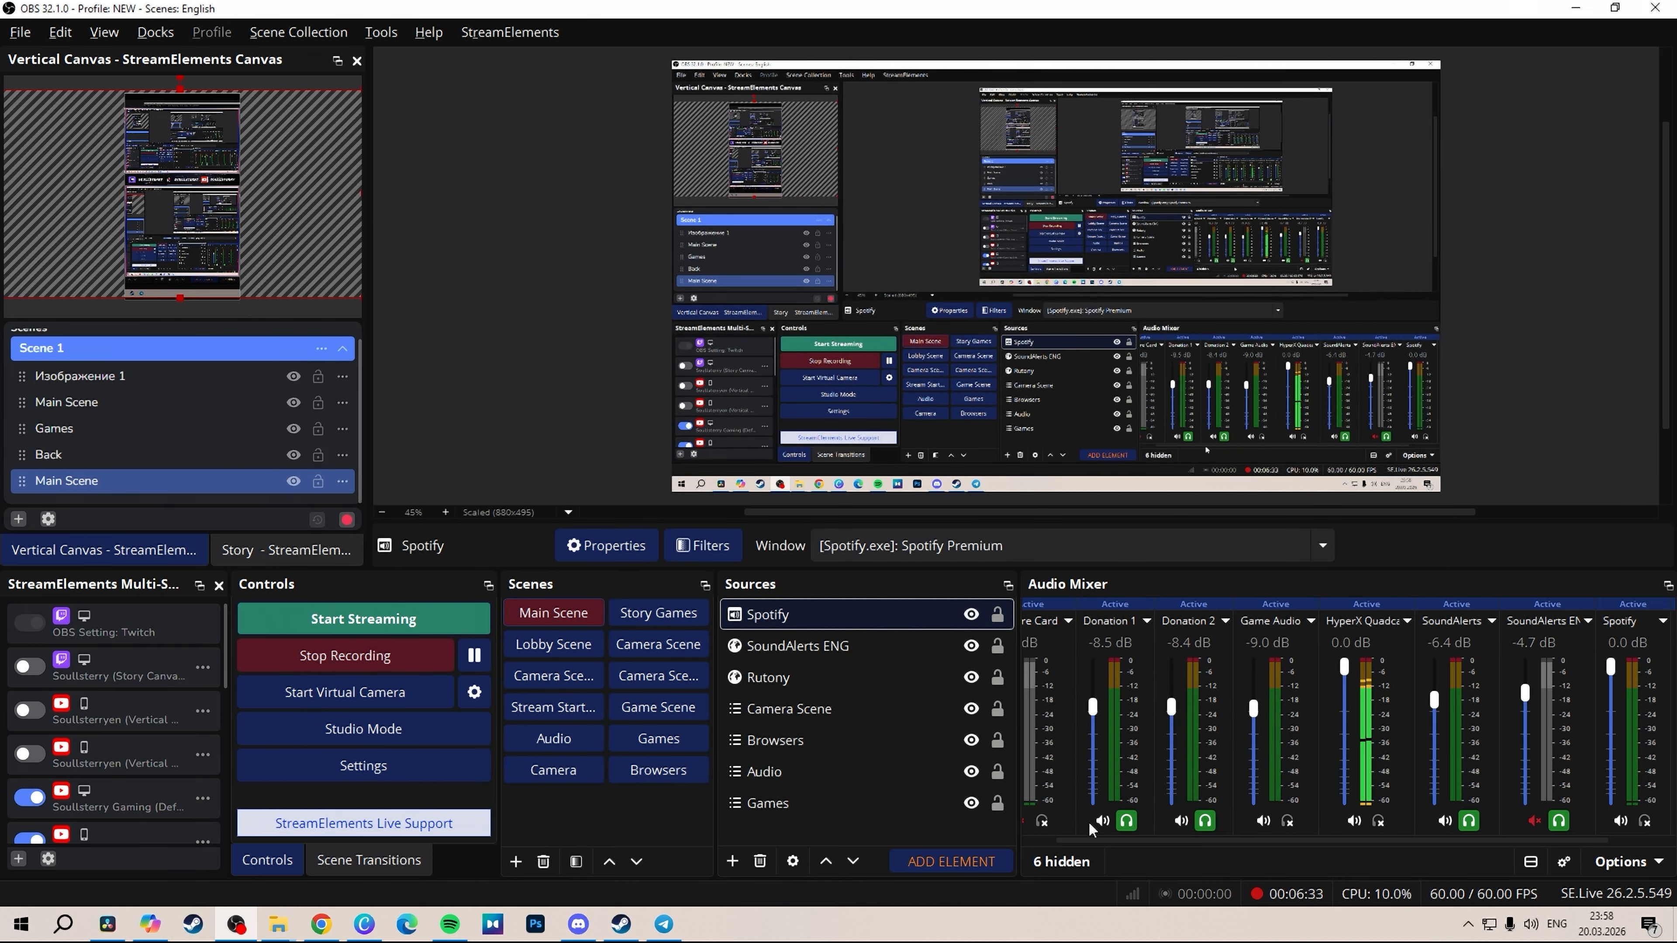
# Set the Spotify source's mixer volume to -15.0 dB and review its Compressor for Microphone and Limiter filters
pyautogui.moveTo(1307, 840); pyautogui.dragTo(1486, 846)
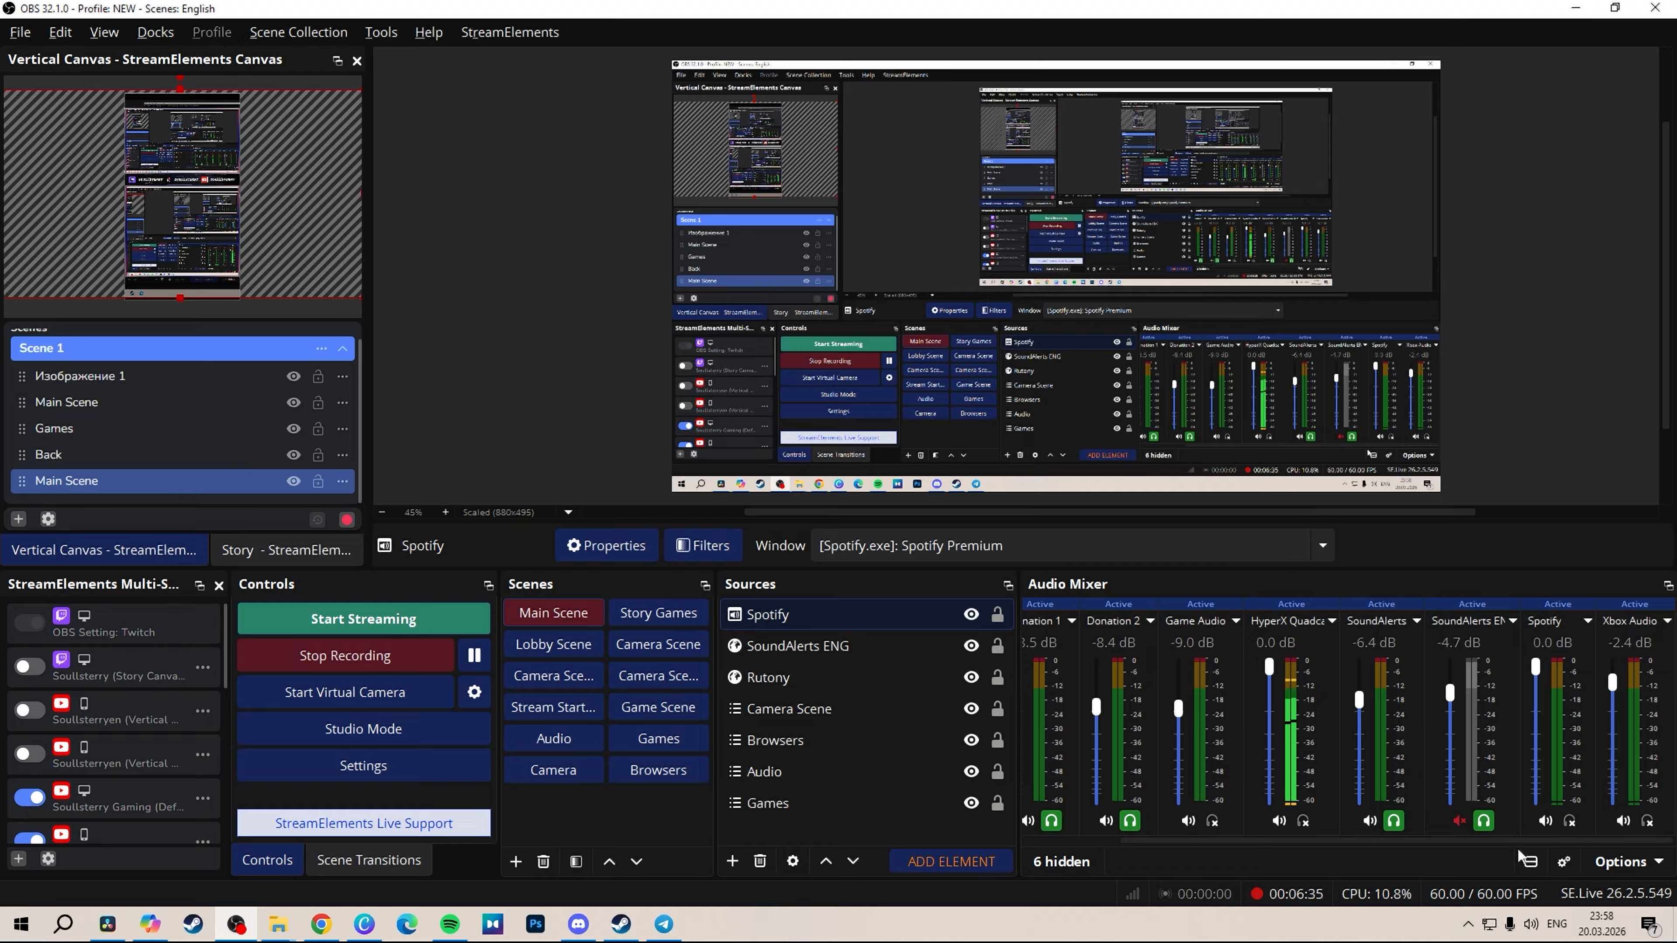
pyautogui.moveTo(1543, 664); pyautogui.dragTo(1536, 726)
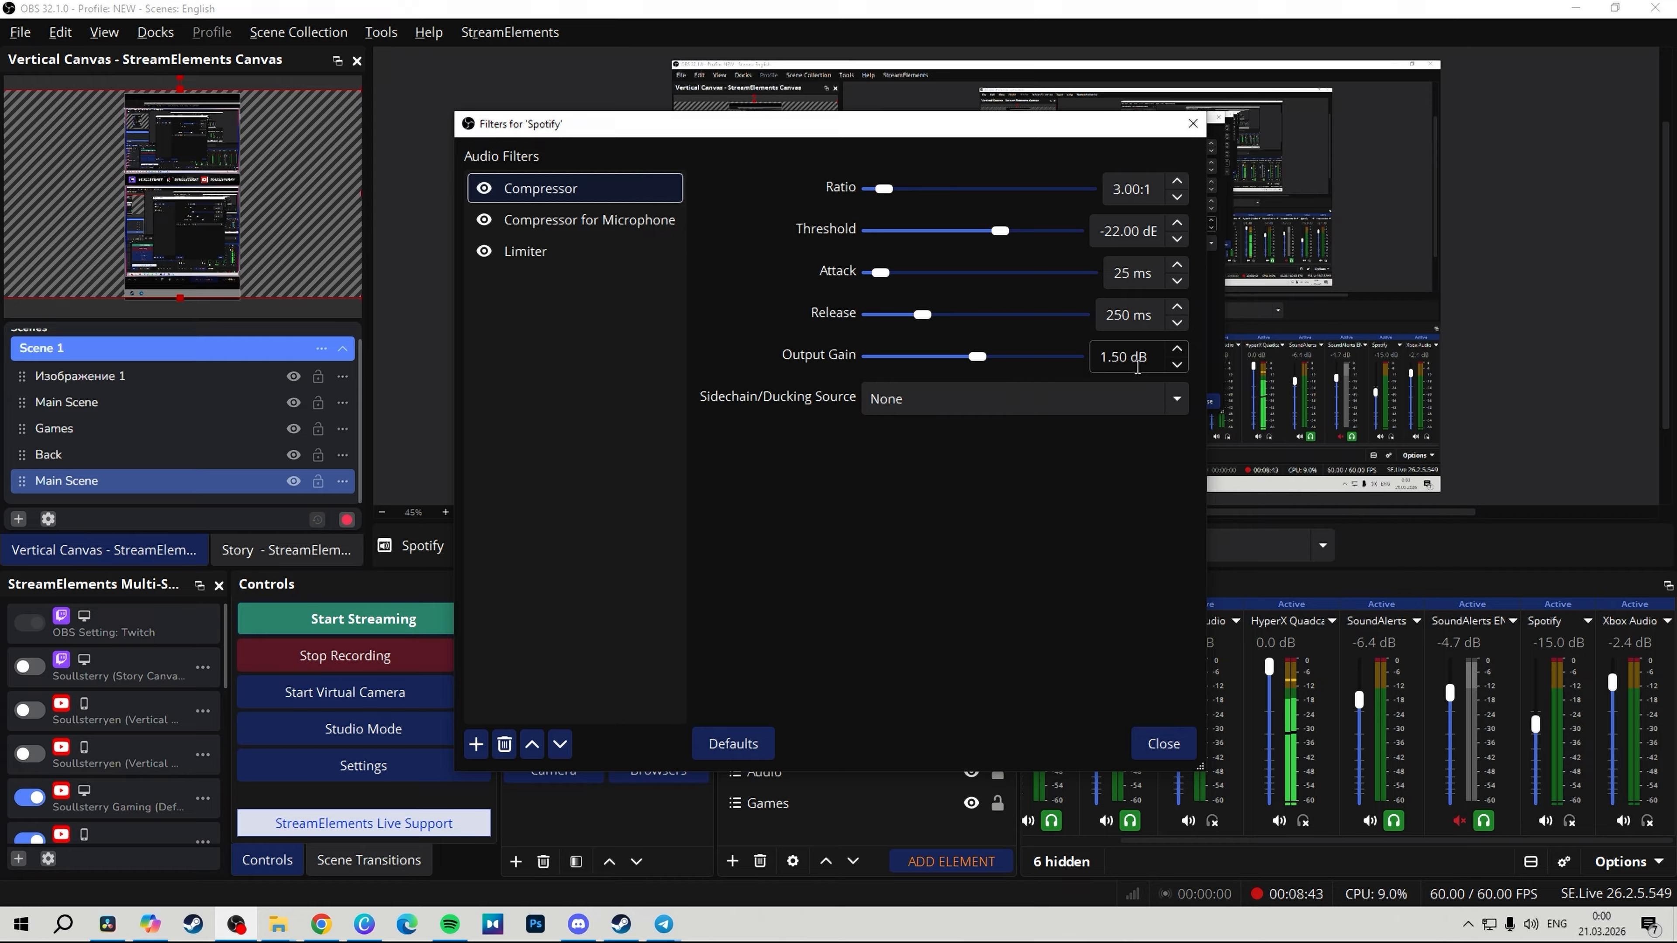
pyautogui.click(537, 220)
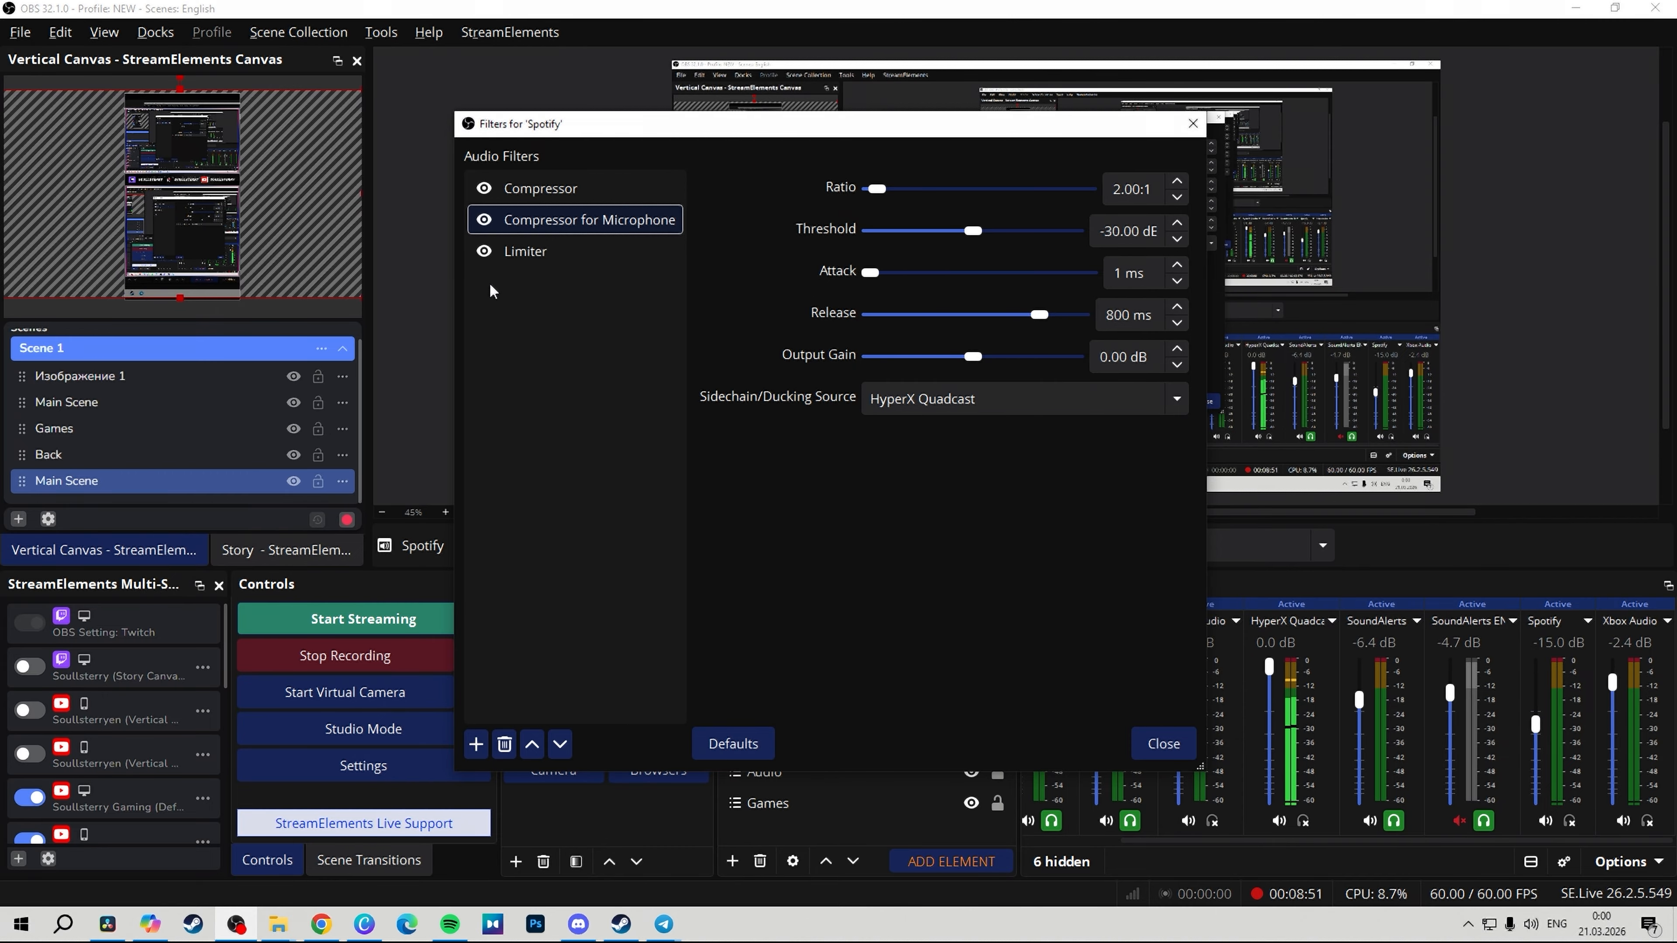
pyautogui.click(528, 255)
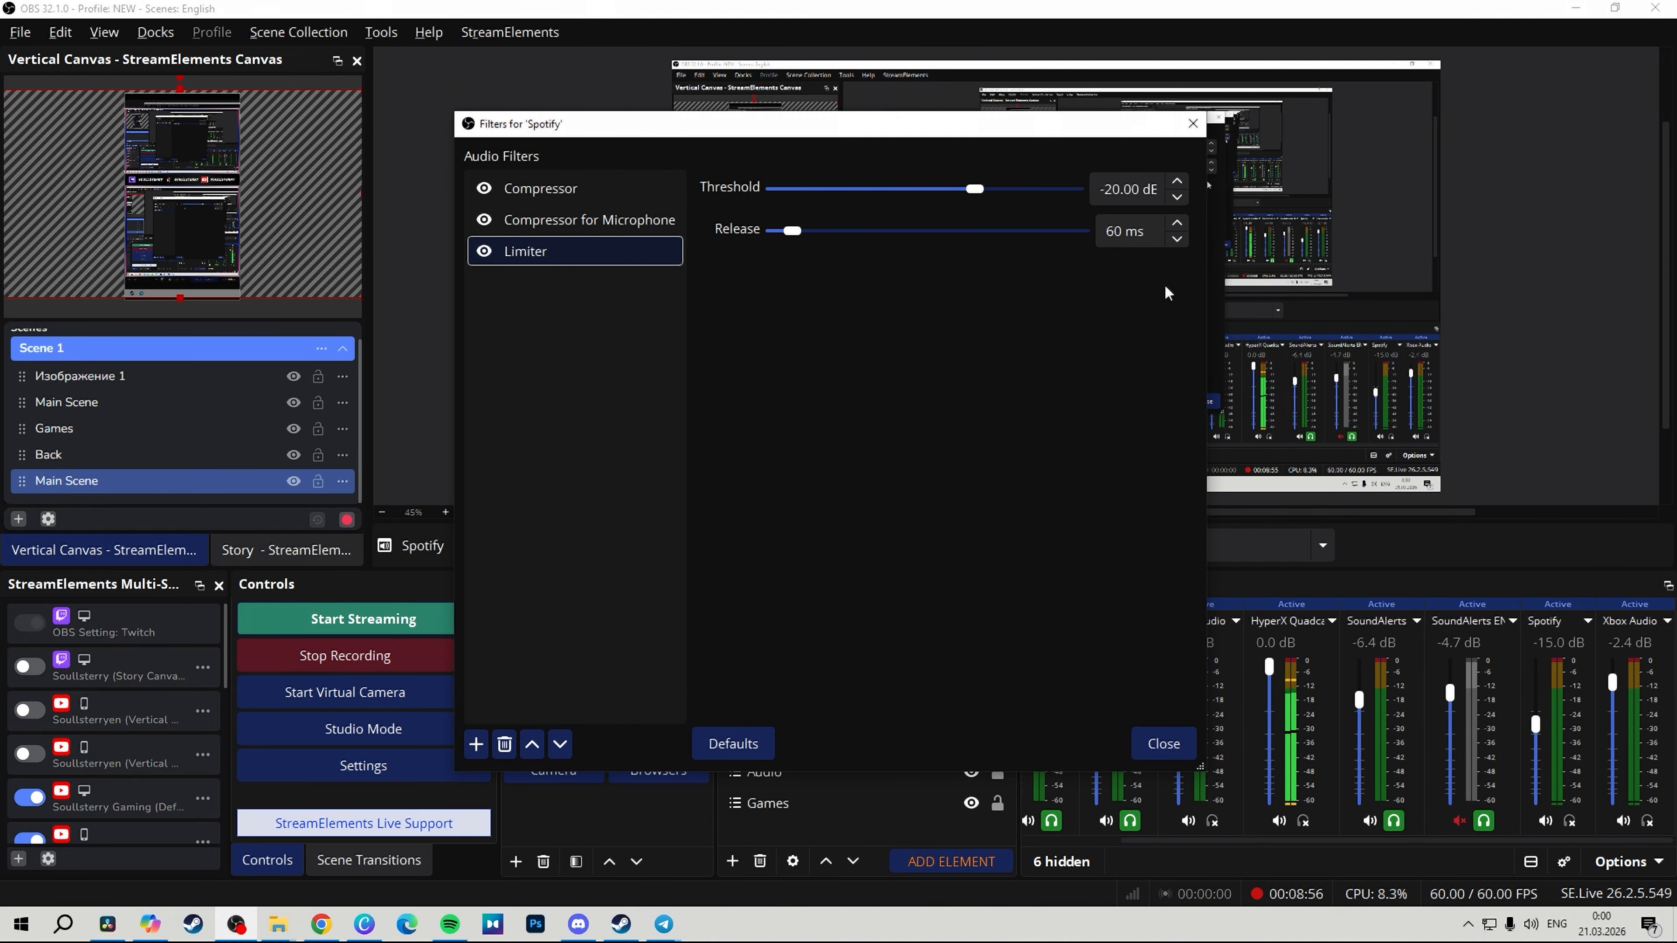
pyautogui.click(1164, 744)
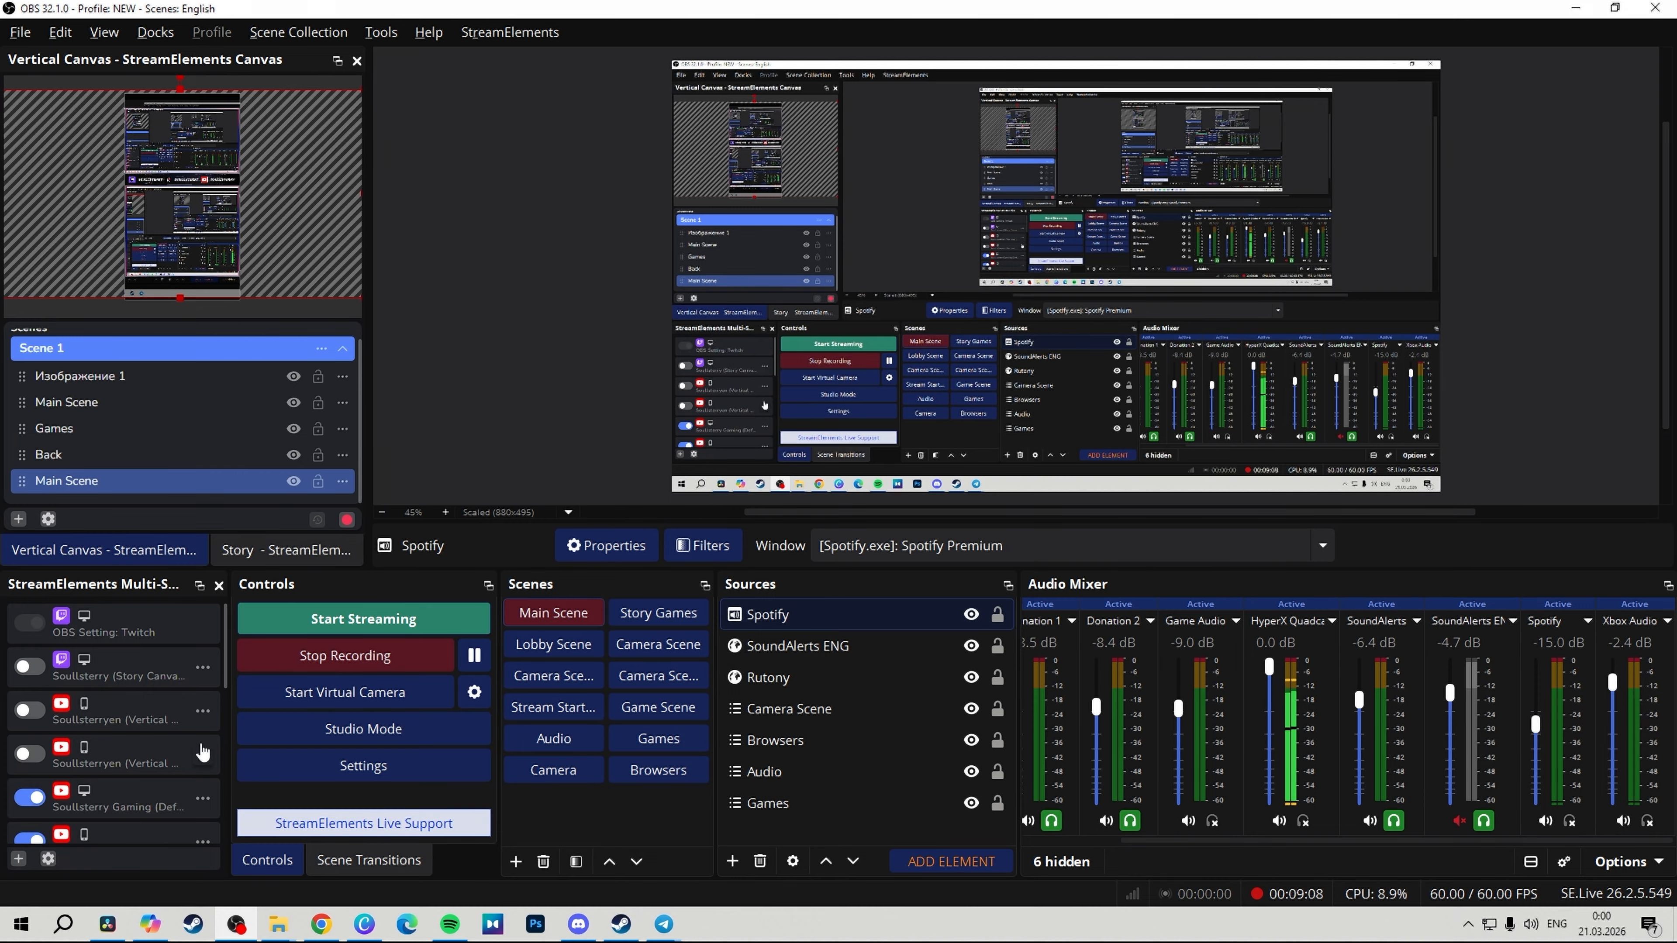
# Check the audio track choices for the default-canvas YouTube output in the multi-streaming settings, keep Track 2, and close the settings
pyautogui.click(202, 801)
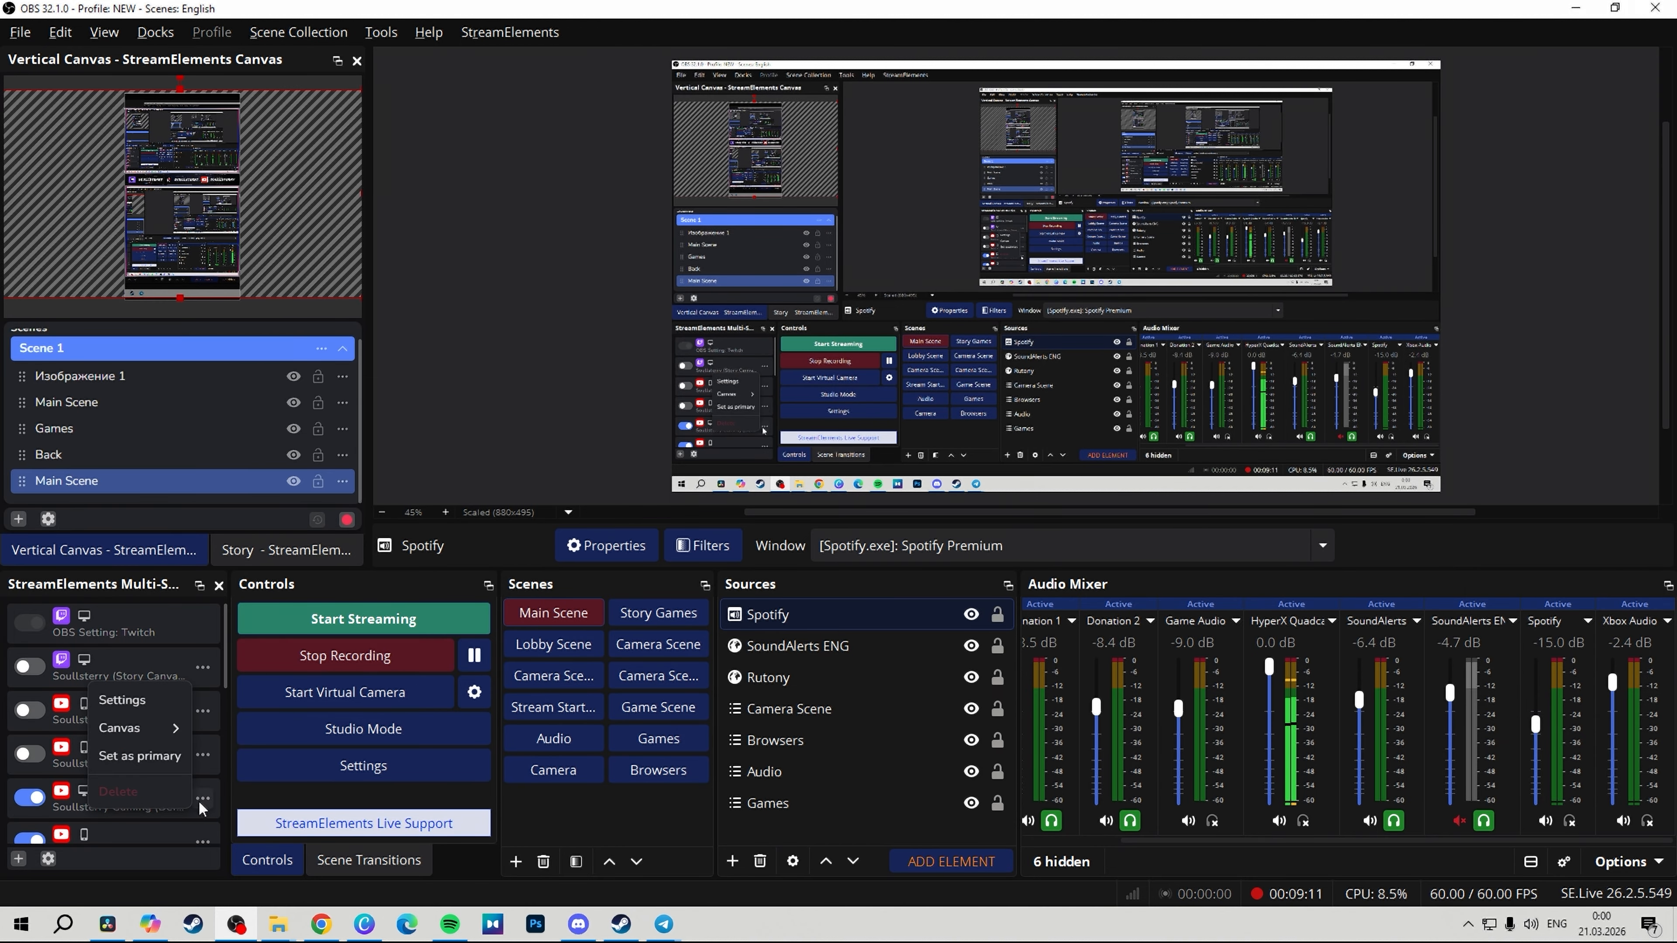
pyautogui.click(160, 711)
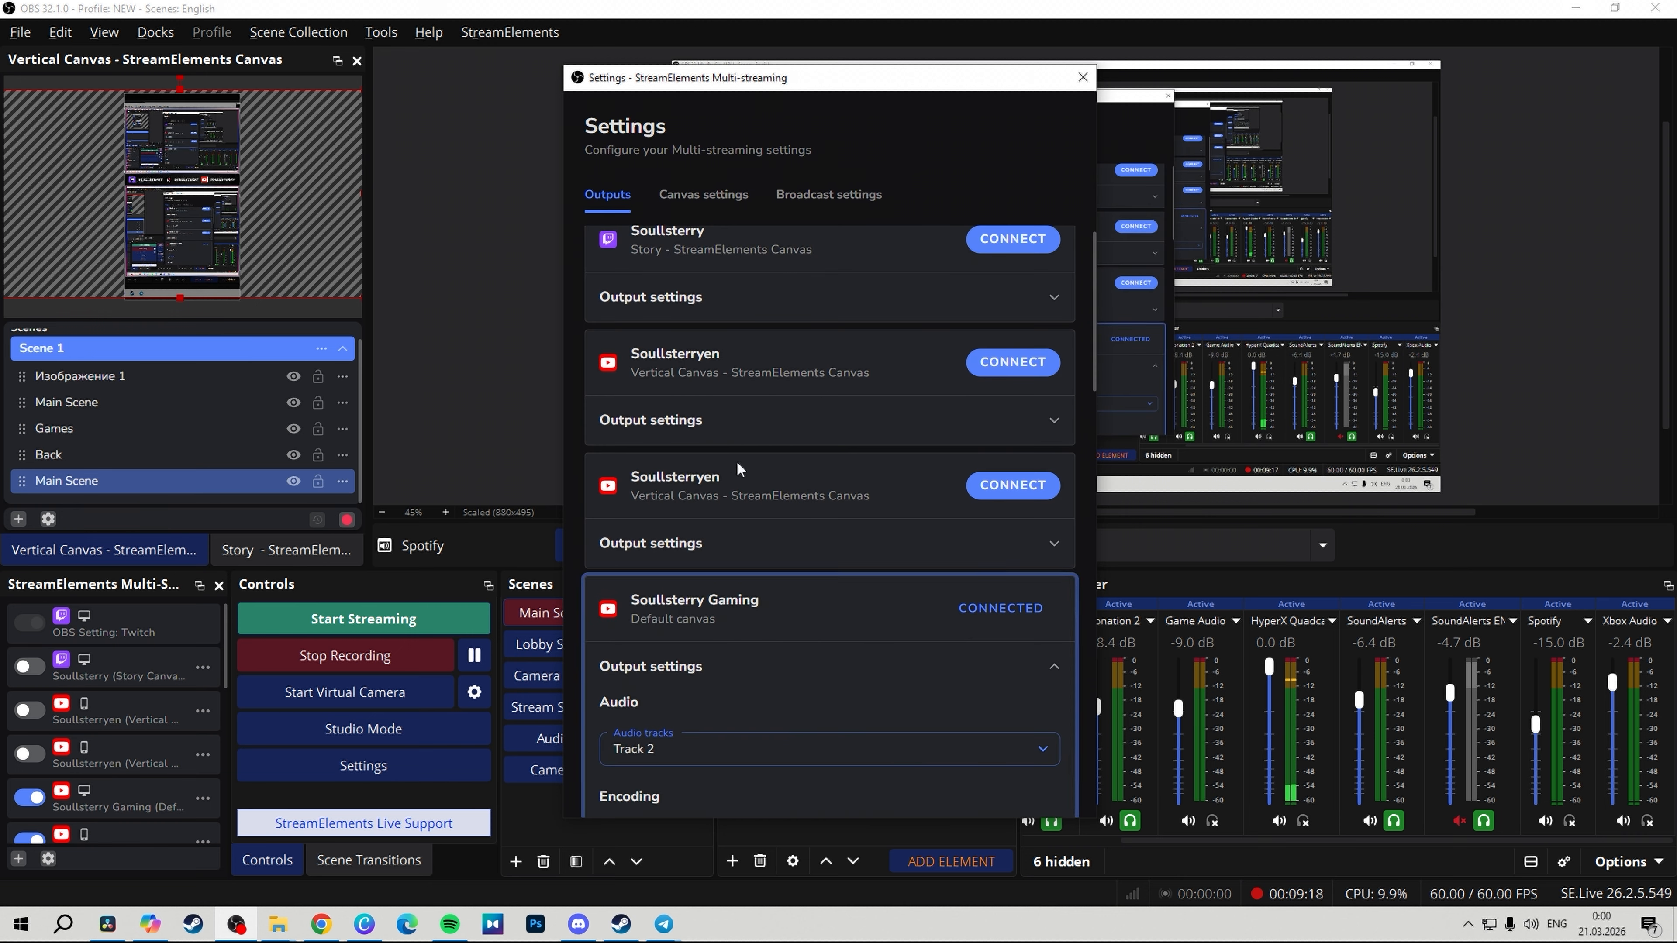
pyautogui.scroll(-3, 737, 468)
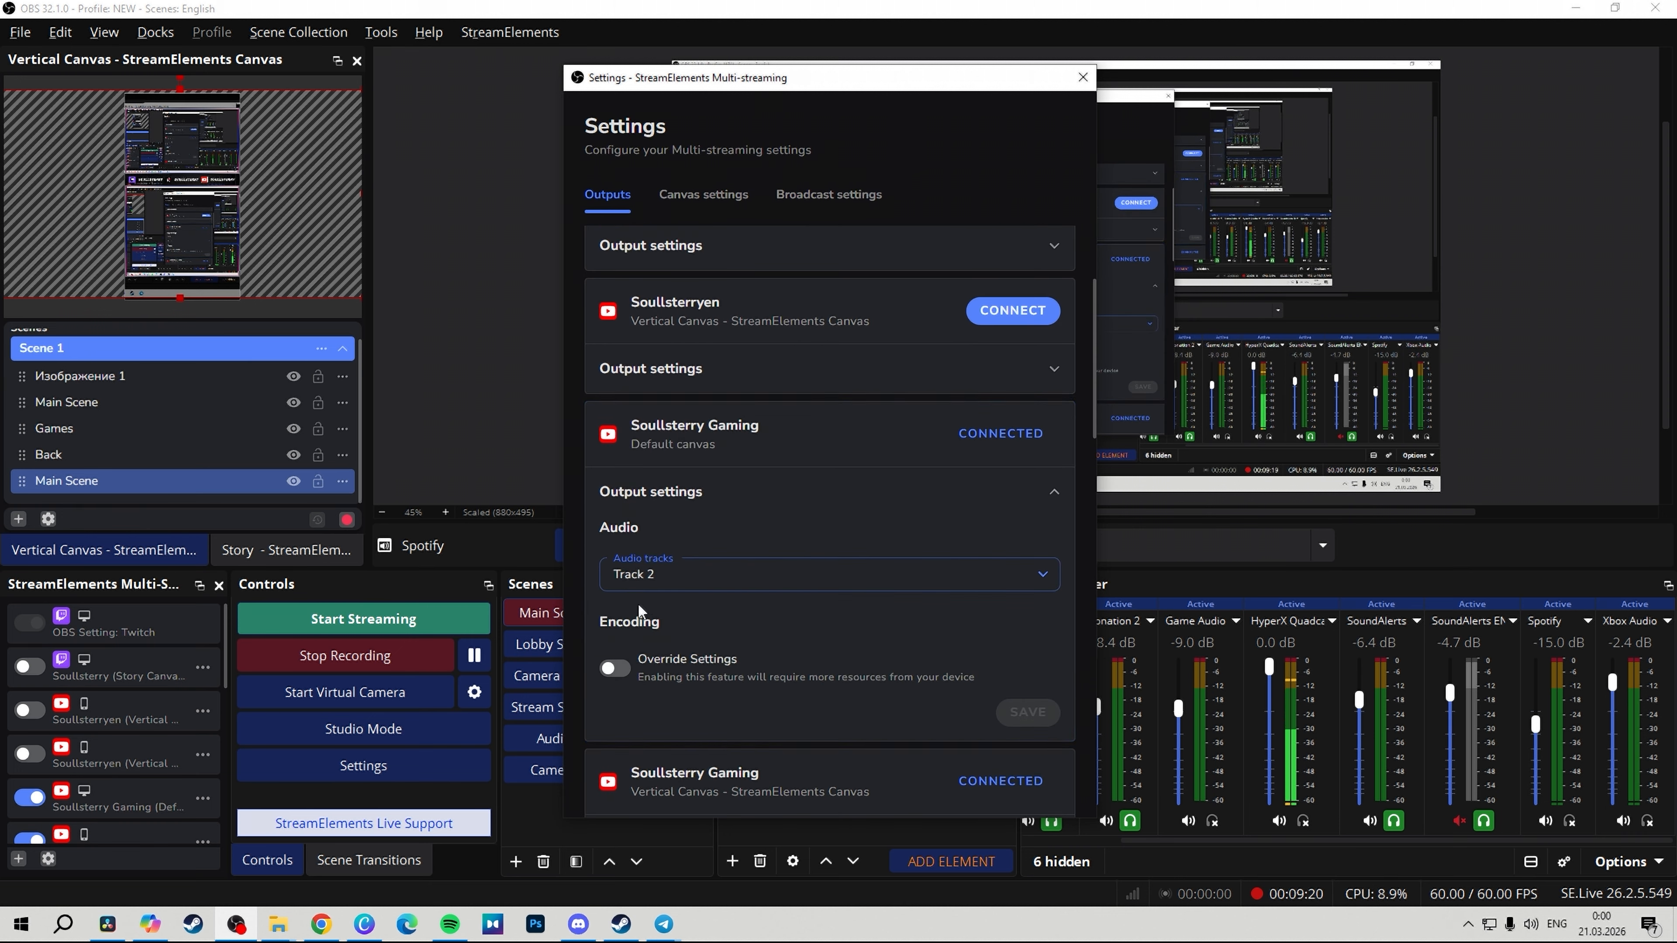
pyautogui.scroll(-1, 719, 548)
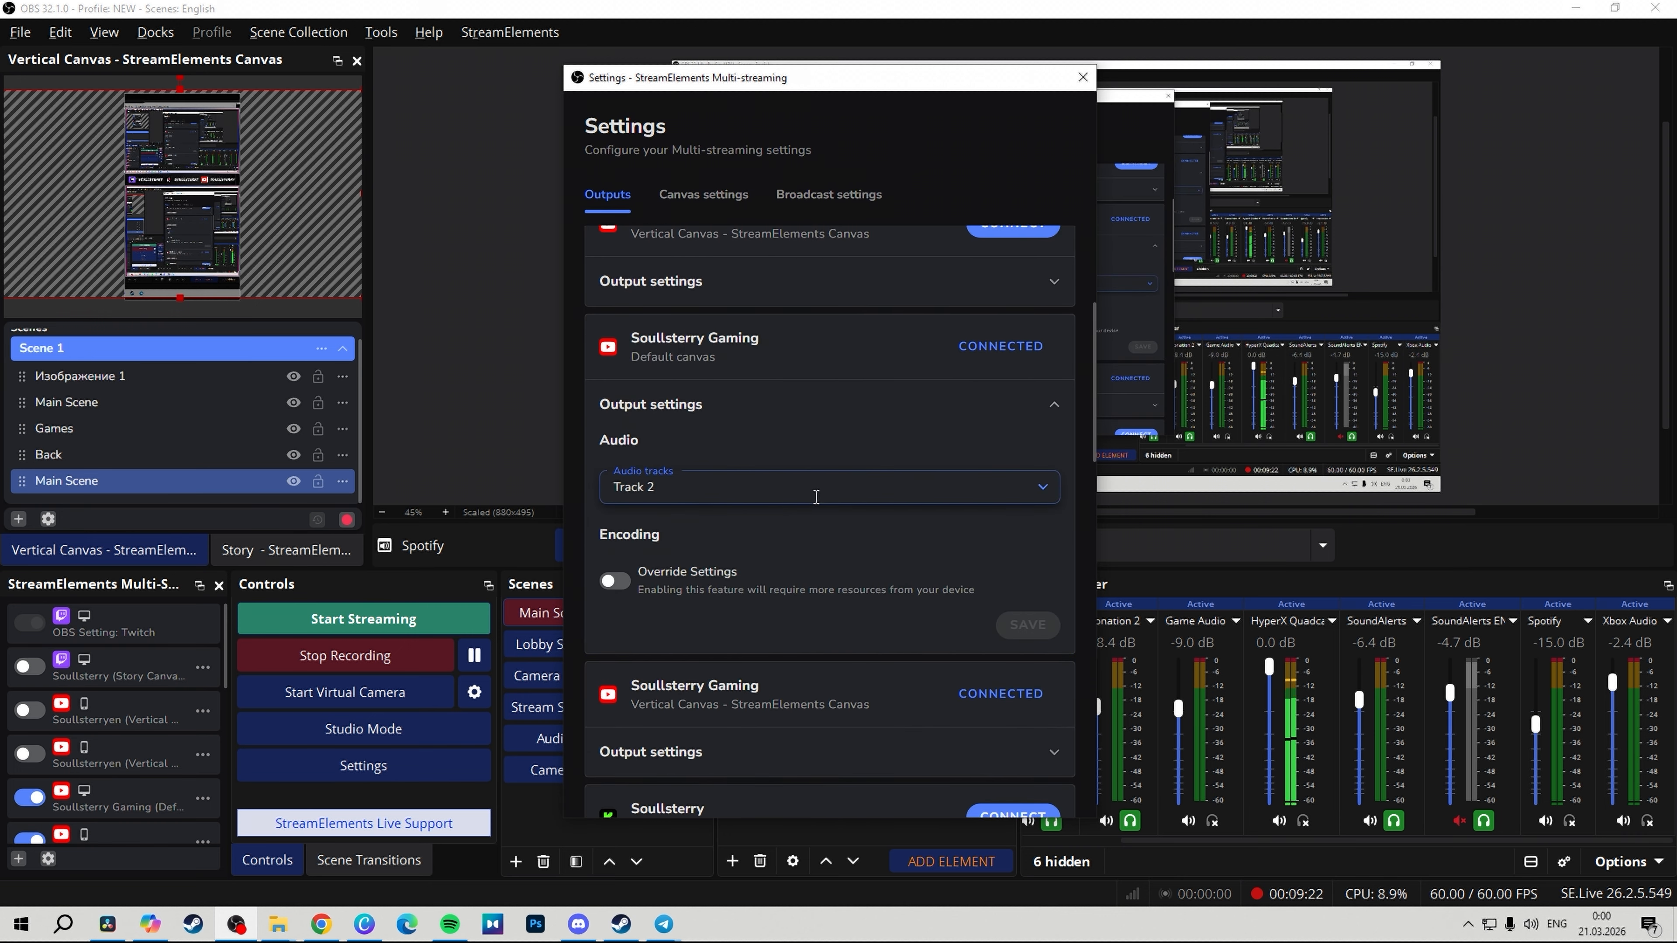
pyautogui.click(838, 488)
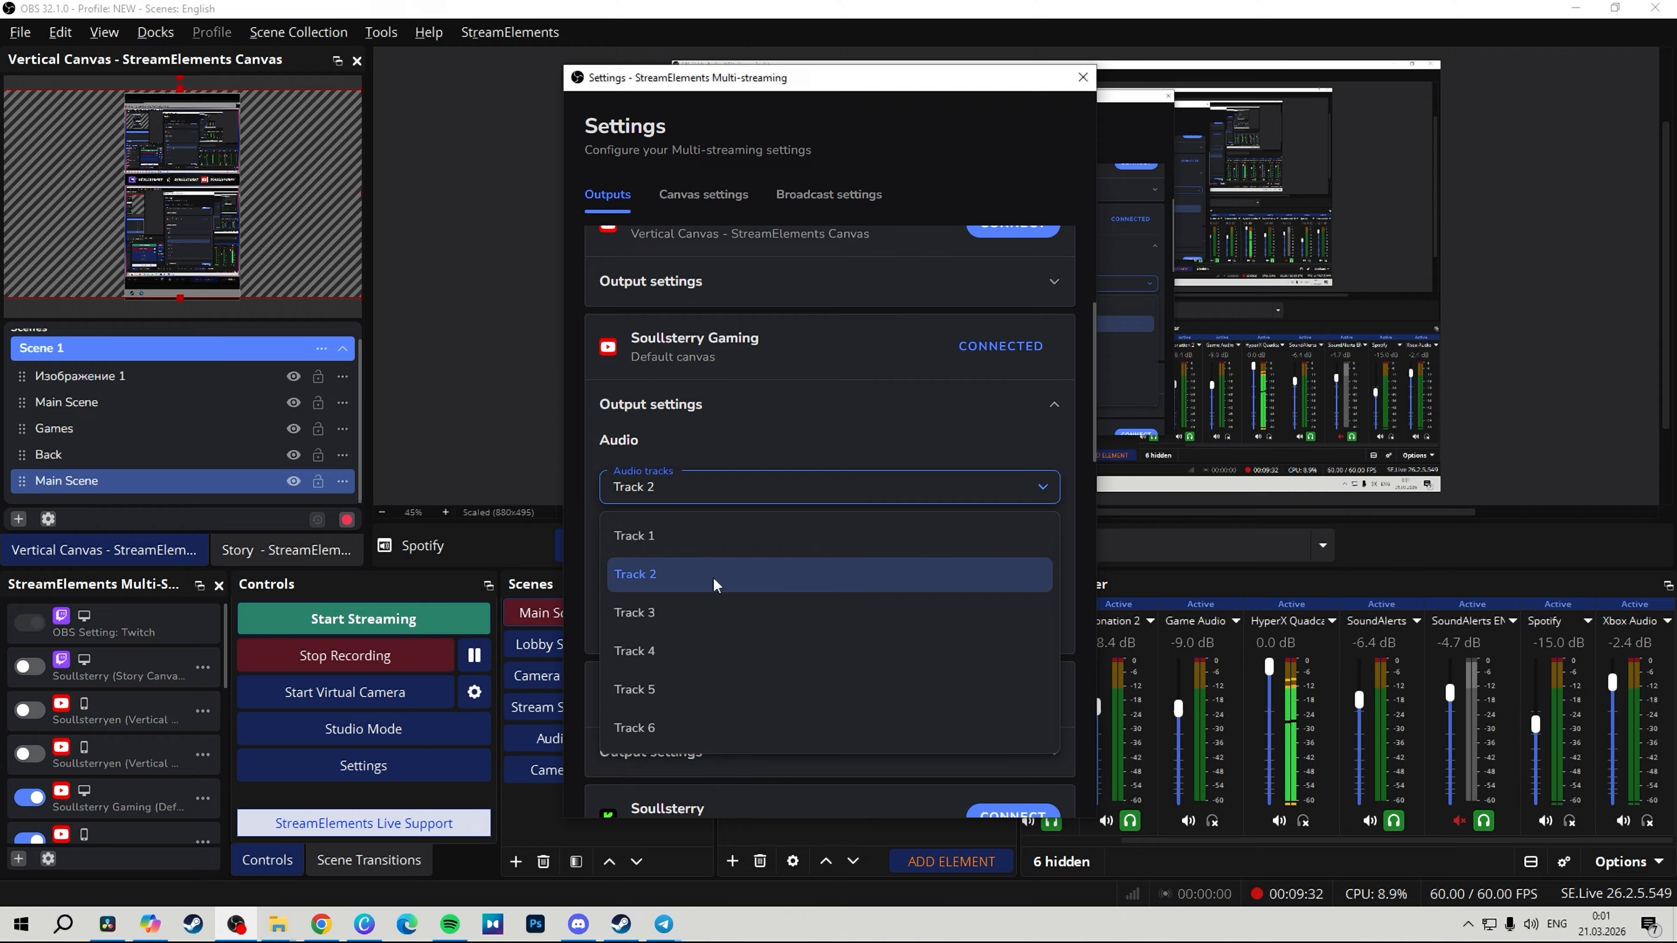
pyautogui.click(746, 588)
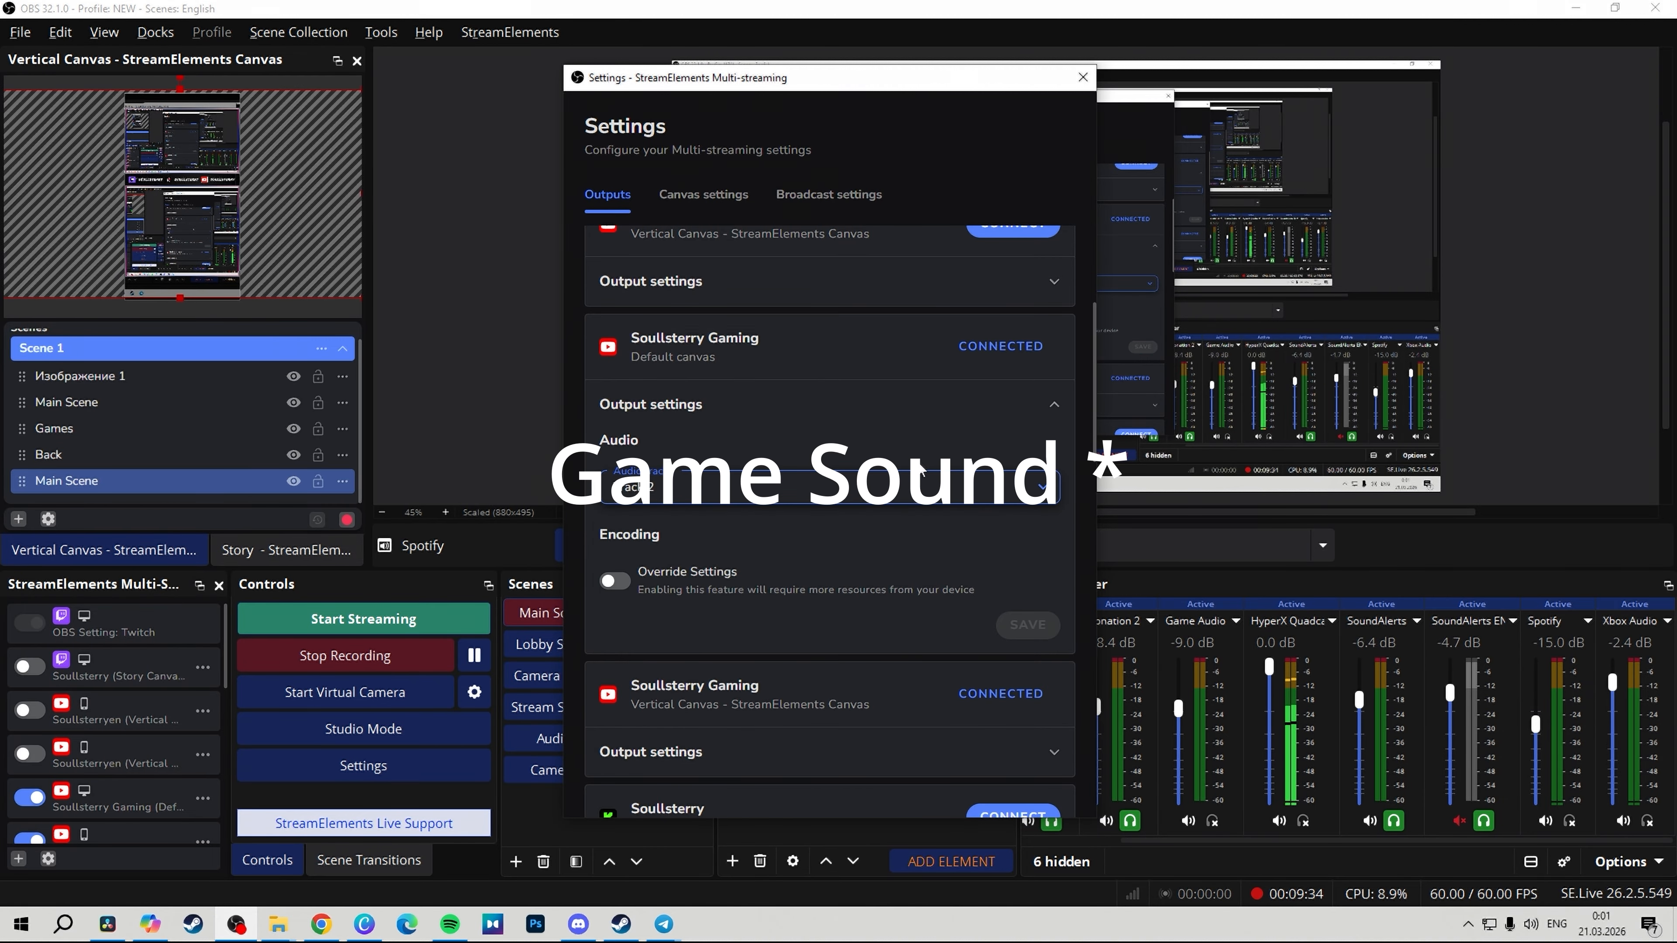
pyautogui.click(1083, 78)
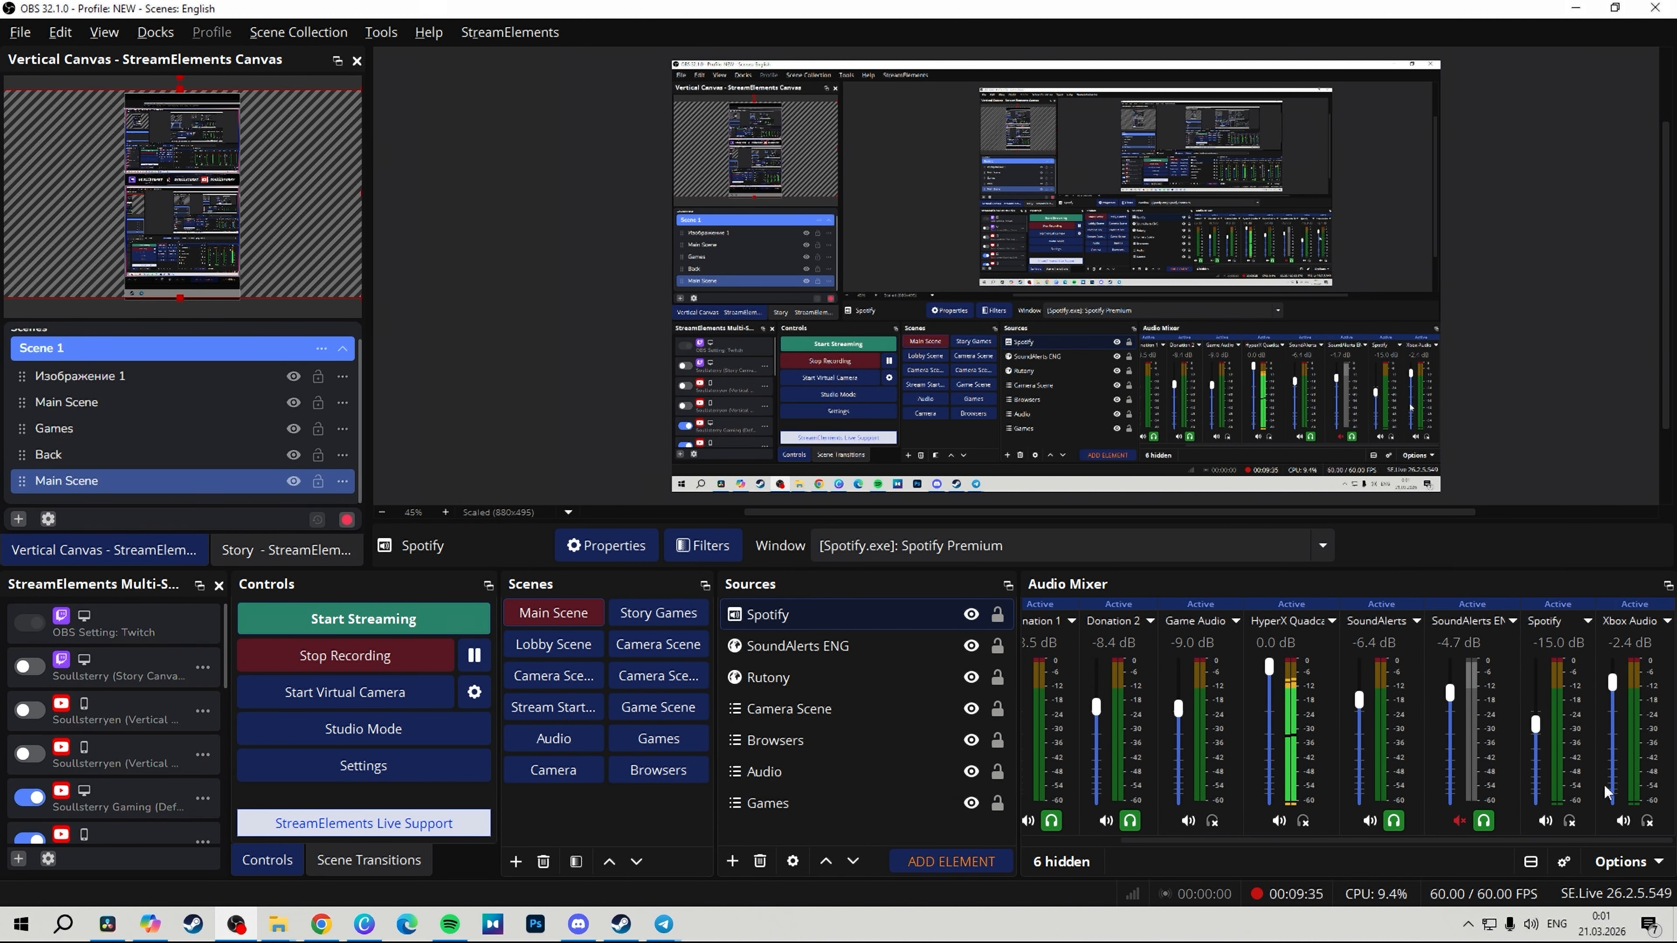
# Open the advanced audio properties, widen the window to show all tracks, and enable Track 1 for Game Audio
pyautogui.click(1564, 862)
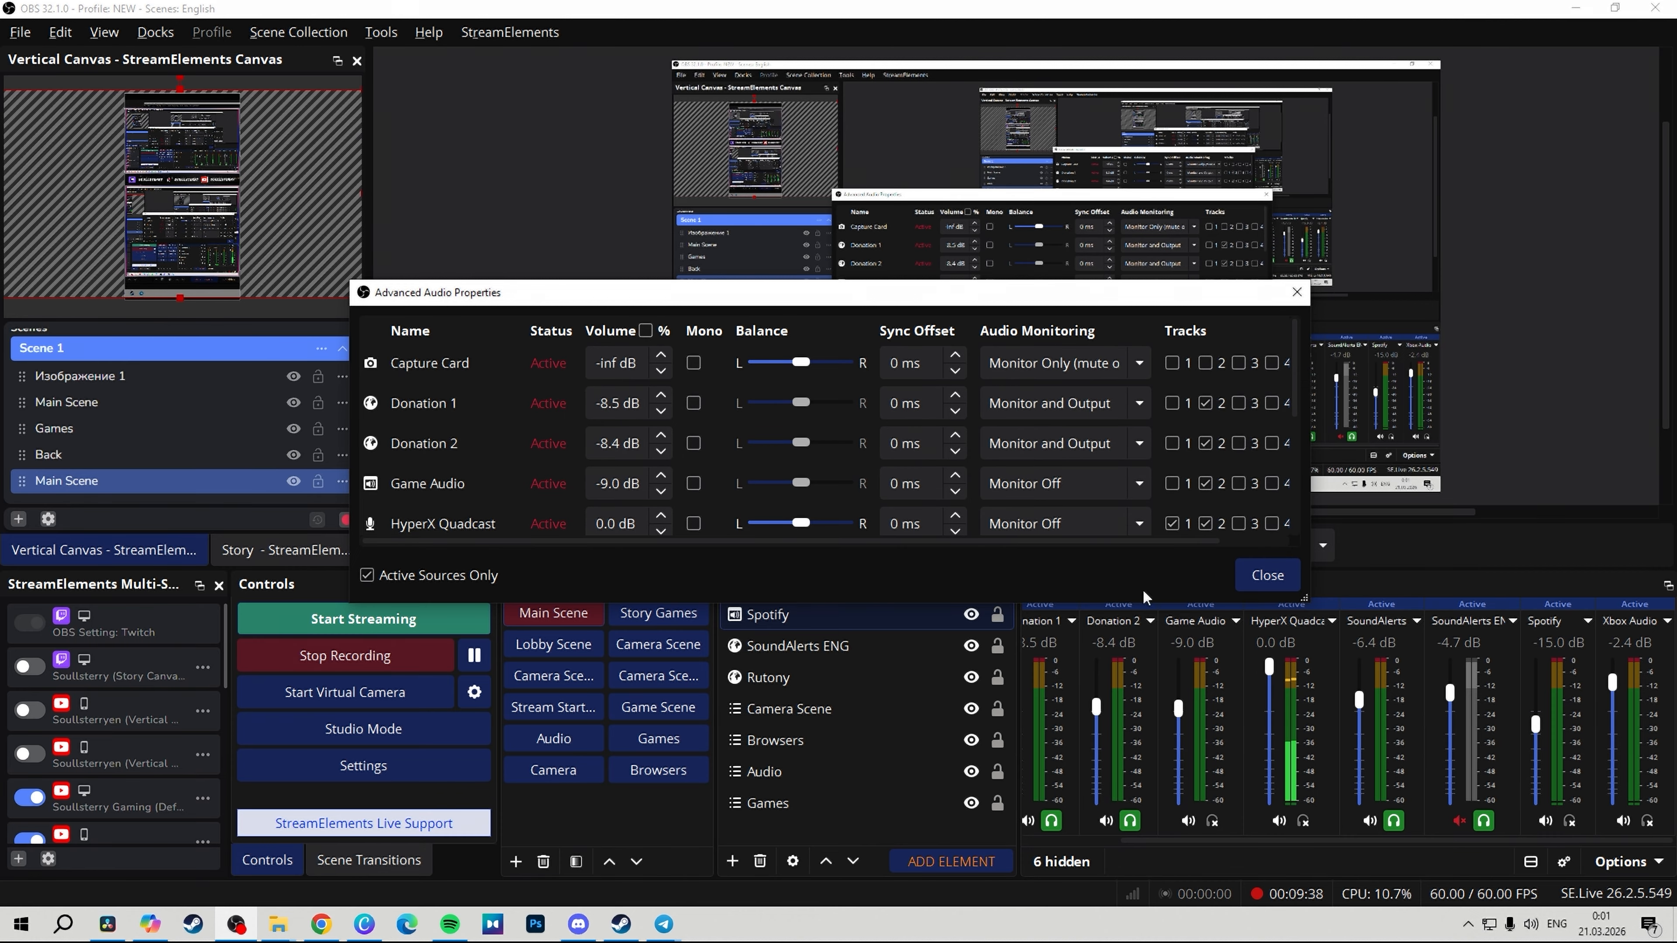
pyautogui.moveTo(1311, 522); pyautogui.dragTo(1672, 522)
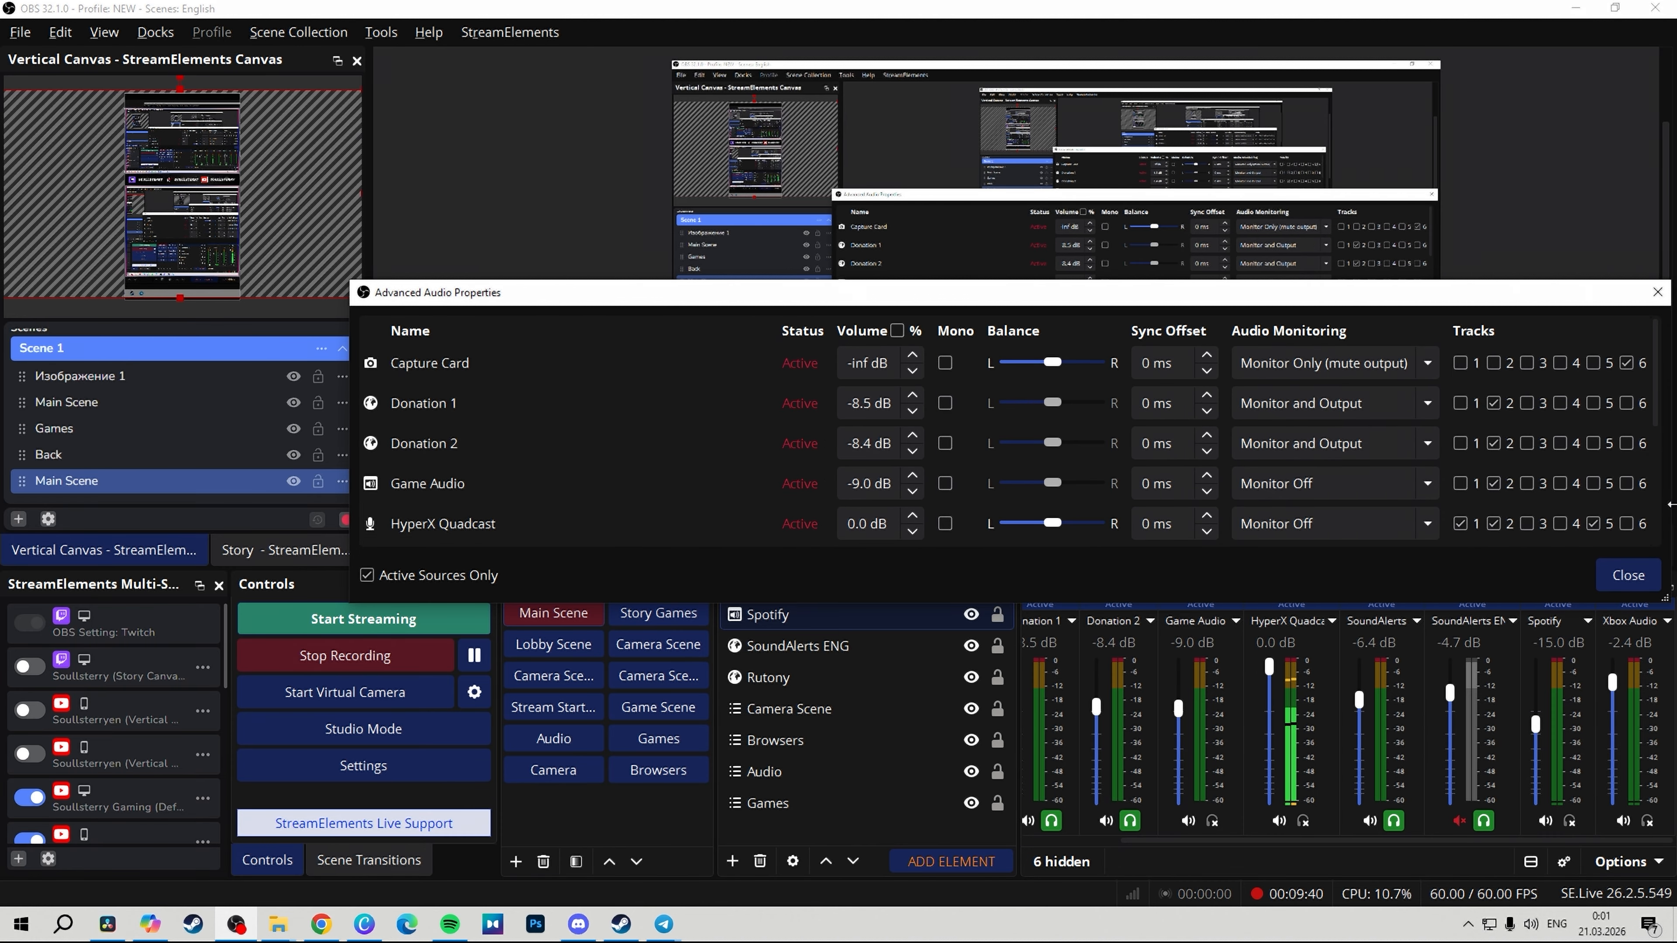
pyautogui.moveTo(997, 300); pyautogui.dragTo(697, 297)
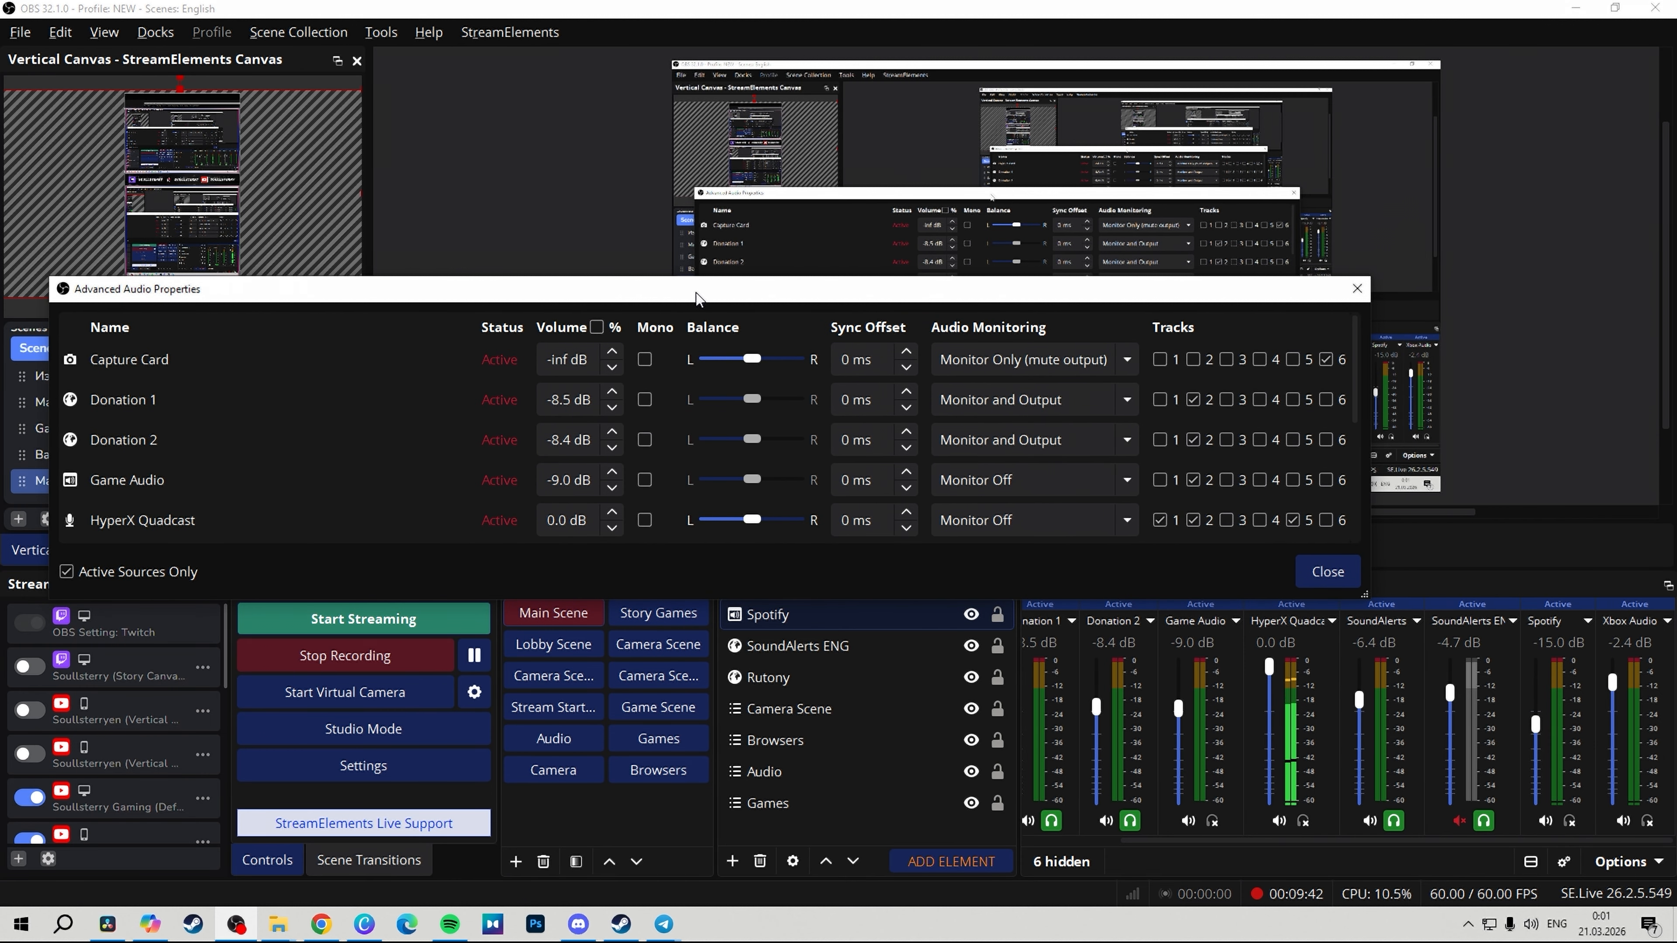
pyautogui.scroll(-1, 263, 481)
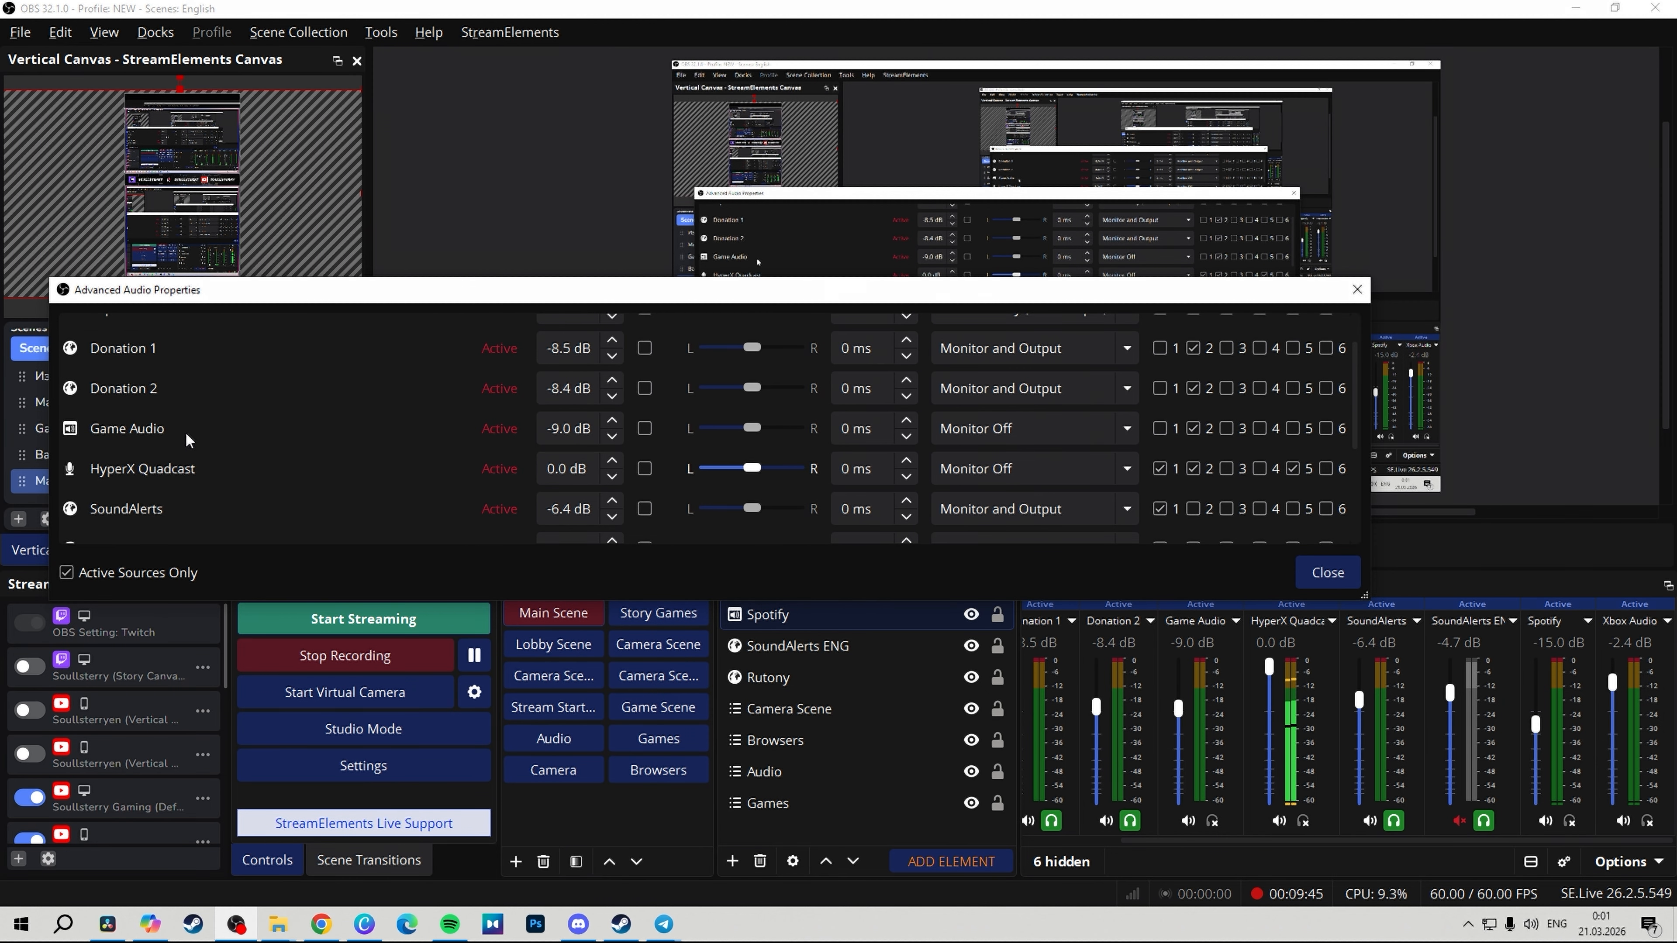
pyautogui.click(1154, 429)
# Restrict the Spotify source to Track 1 by disabling Tracks 2 to 6, check the other sources' tracks, and close the advanced audio properties
pyautogui.scroll(-1, 237, 456)
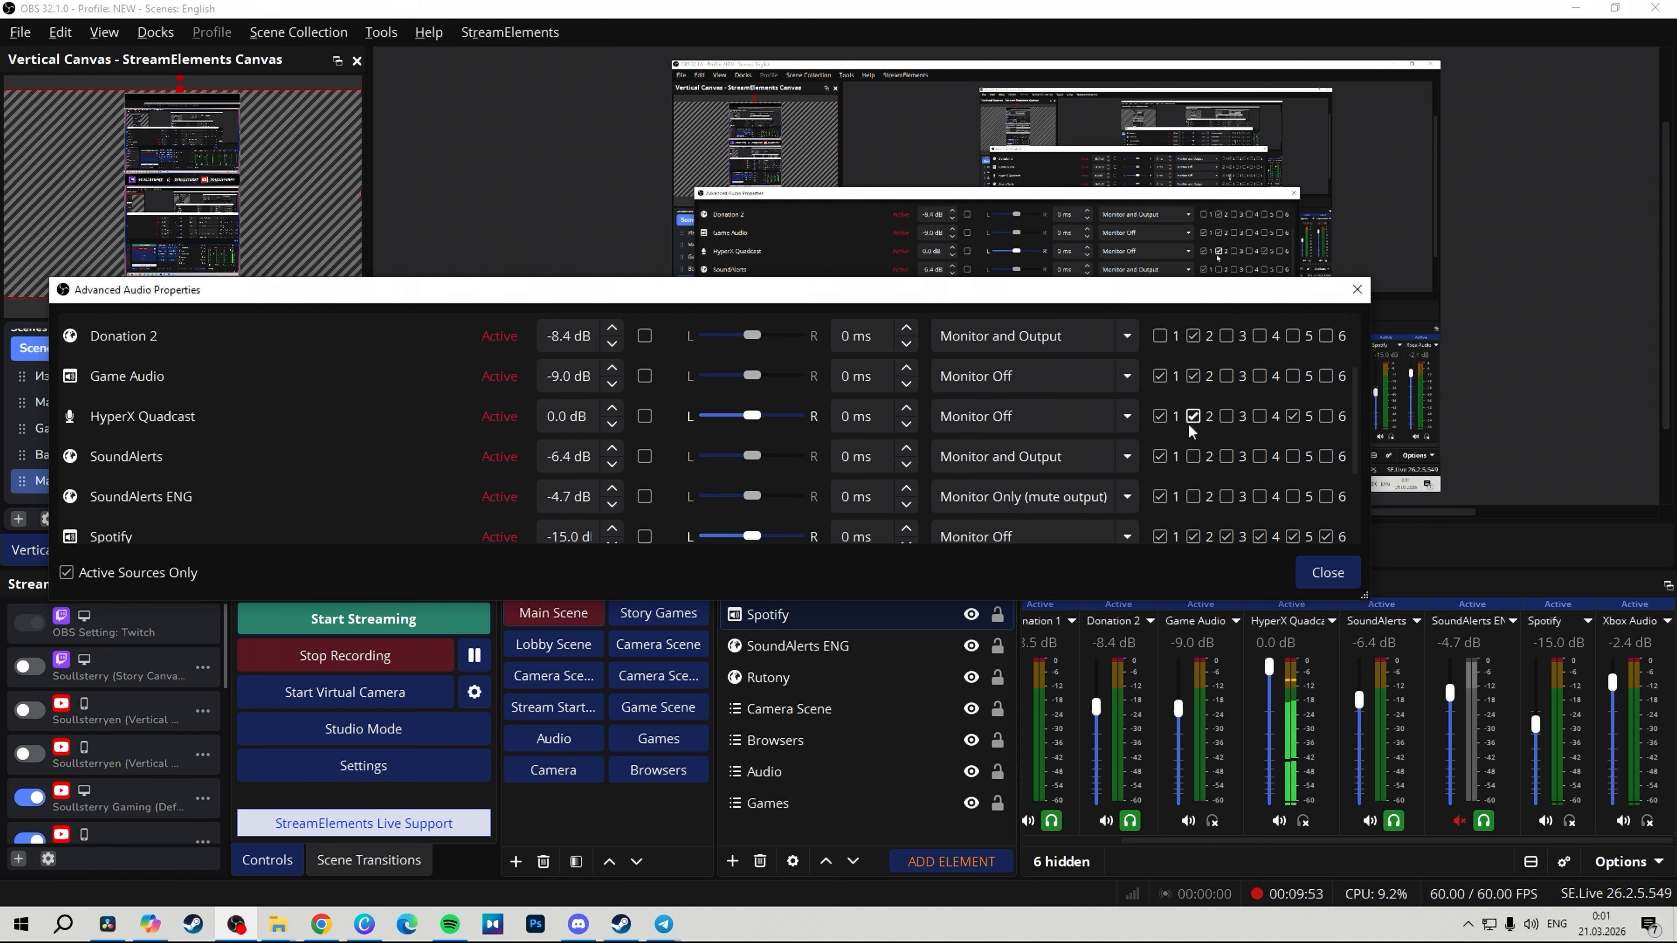
pyautogui.scroll(-1, 246, 515)
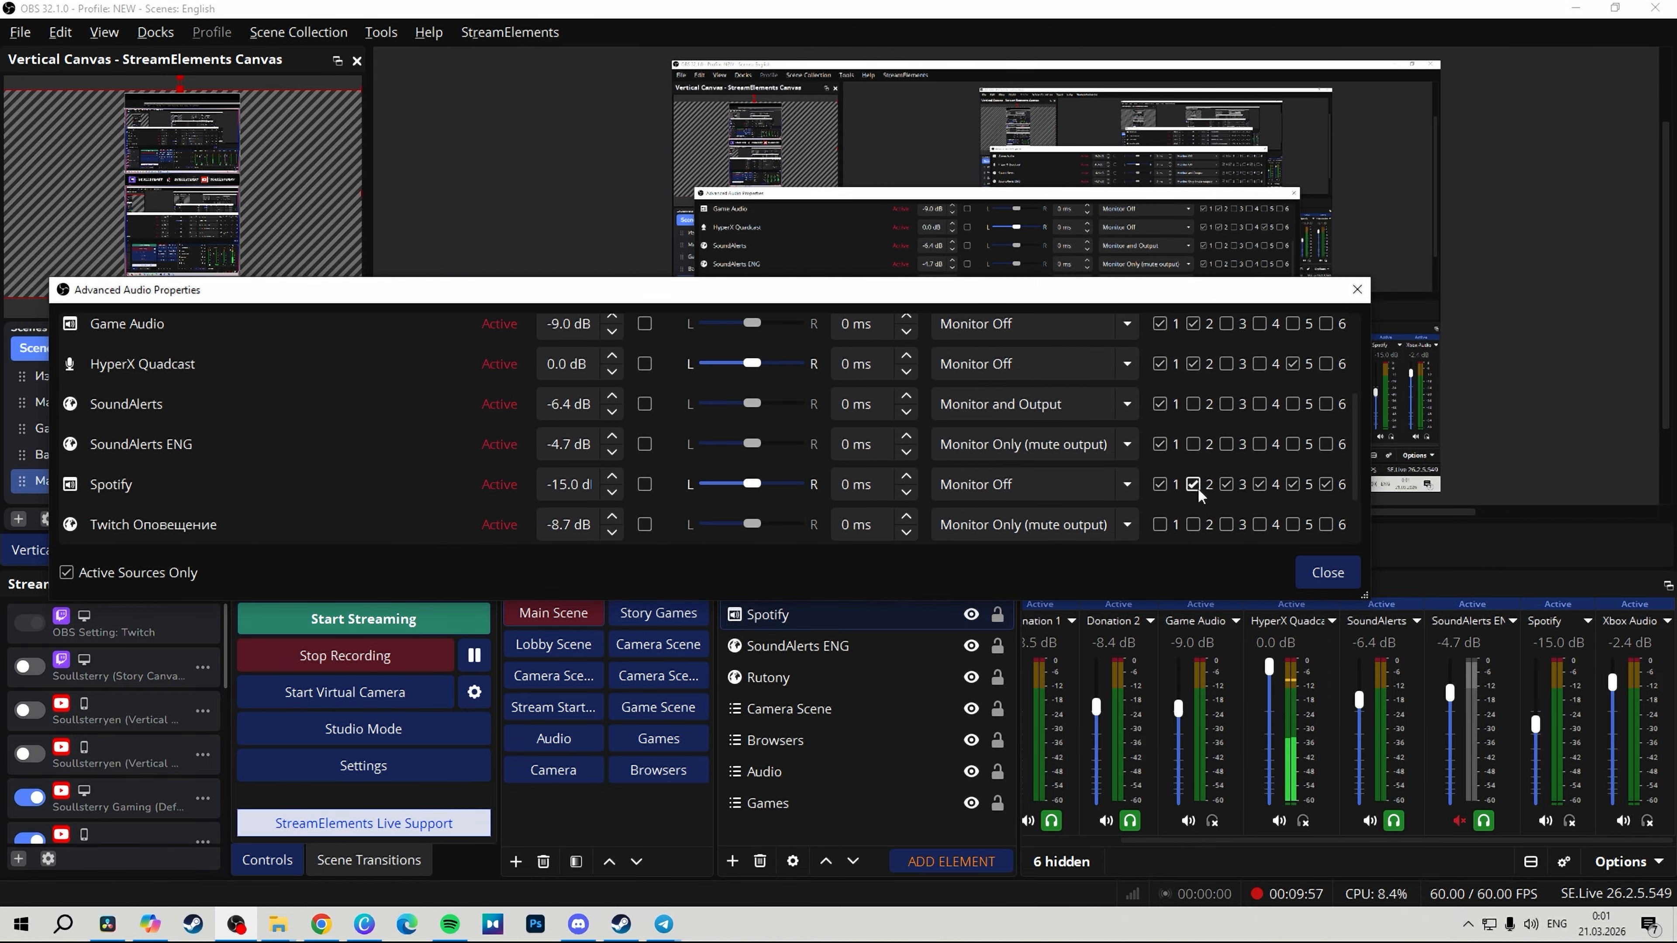
pyautogui.click(1227, 486)
pyautogui.click(1293, 484)
pyautogui.click(1326, 485)
pyautogui.scroll(-2, 469, 499)
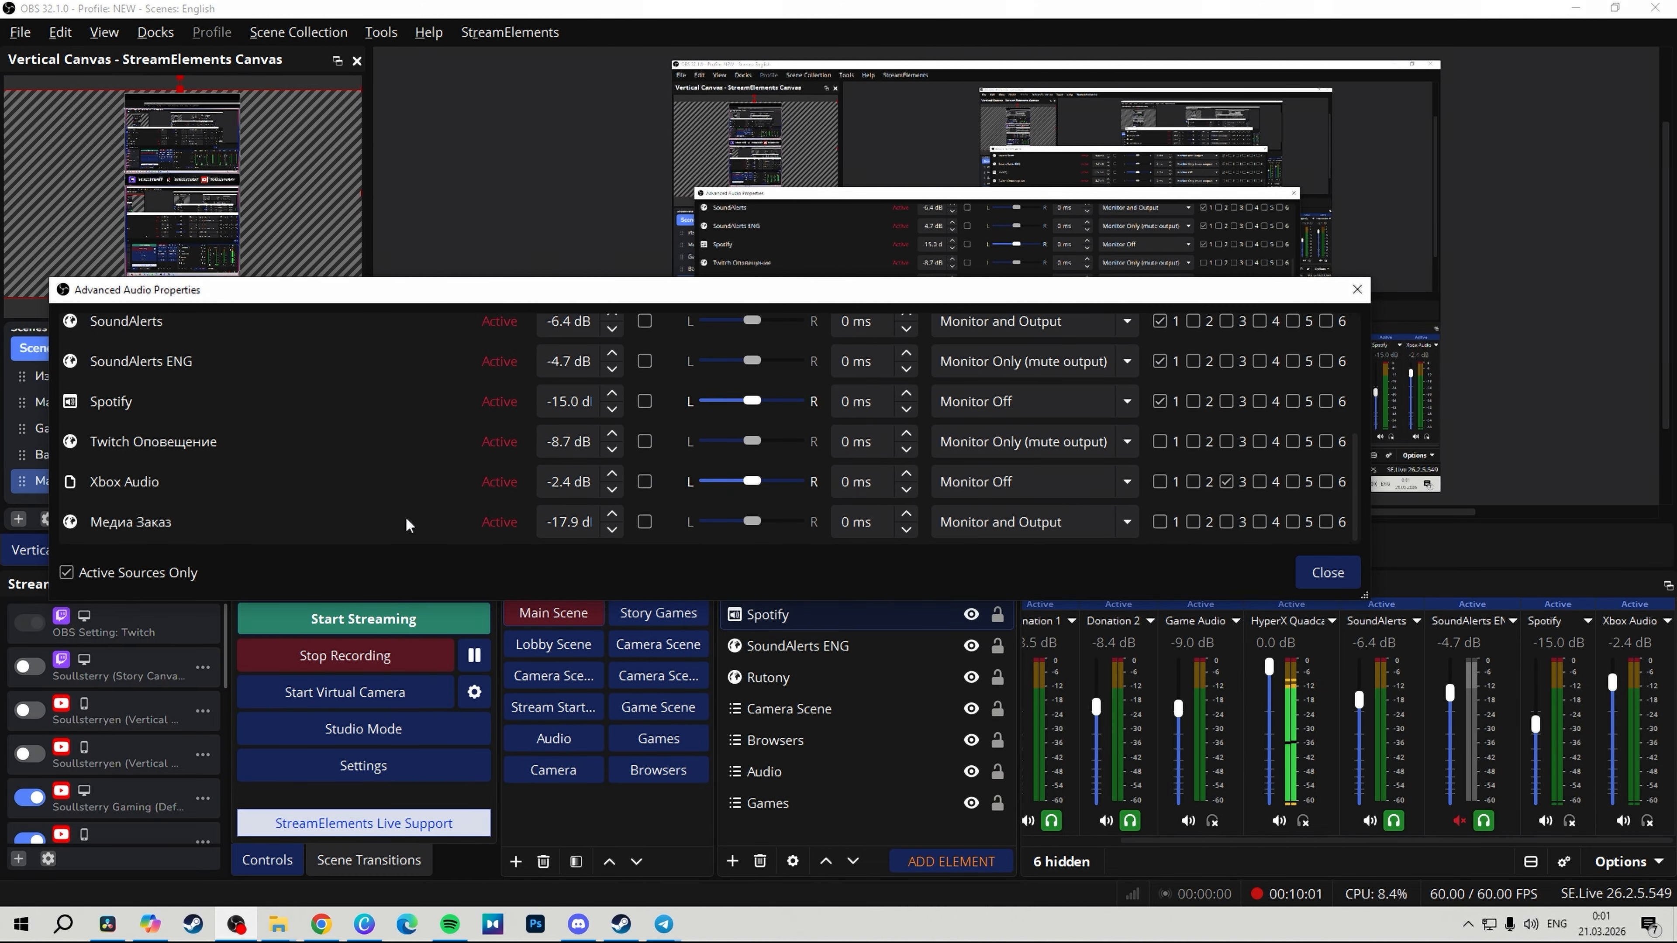
pyautogui.scroll(4, 469, 499)
pyautogui.scroll(2, 1254, 452)
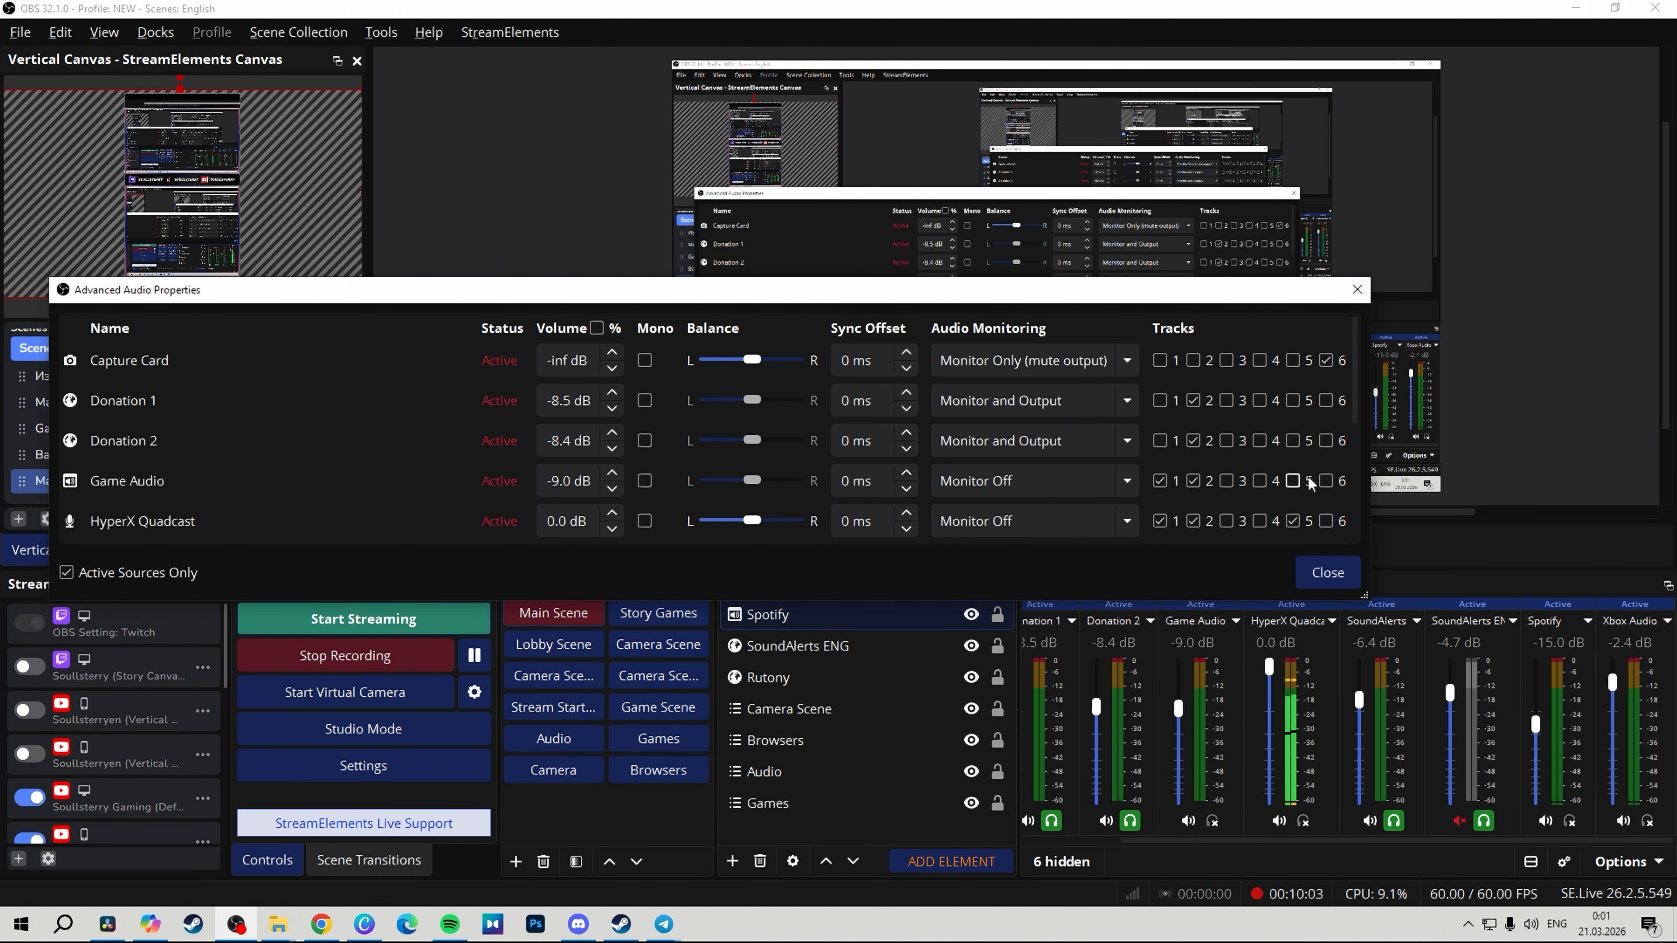
pyautogui.click(1320, 579)
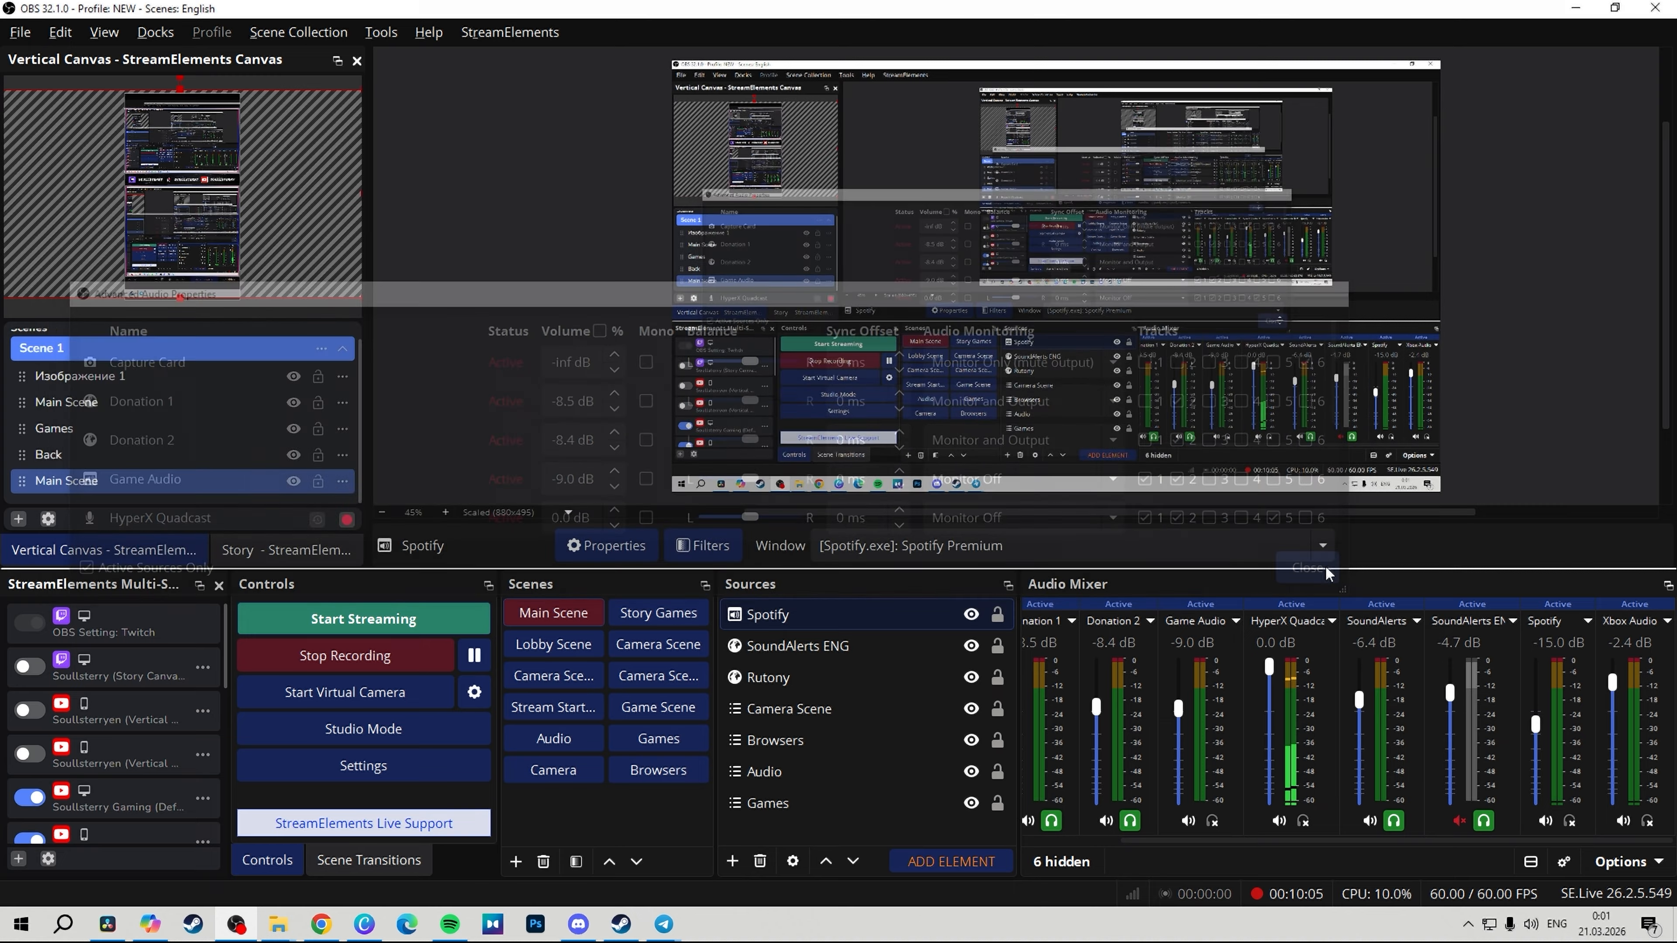